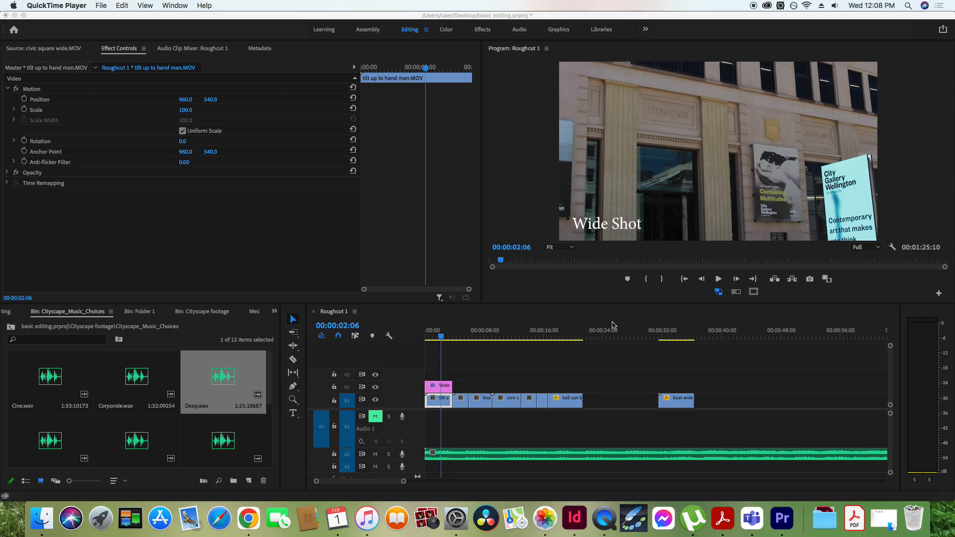
# Step: At 00:00:01:20, move the Wide Shot title slightly closer to the frame's lower-left corner and expand its text properties
pyautogui.click(442, 338)
pyautogui.moveTo(443, 339); pyautogui.dragTo(437, 343)
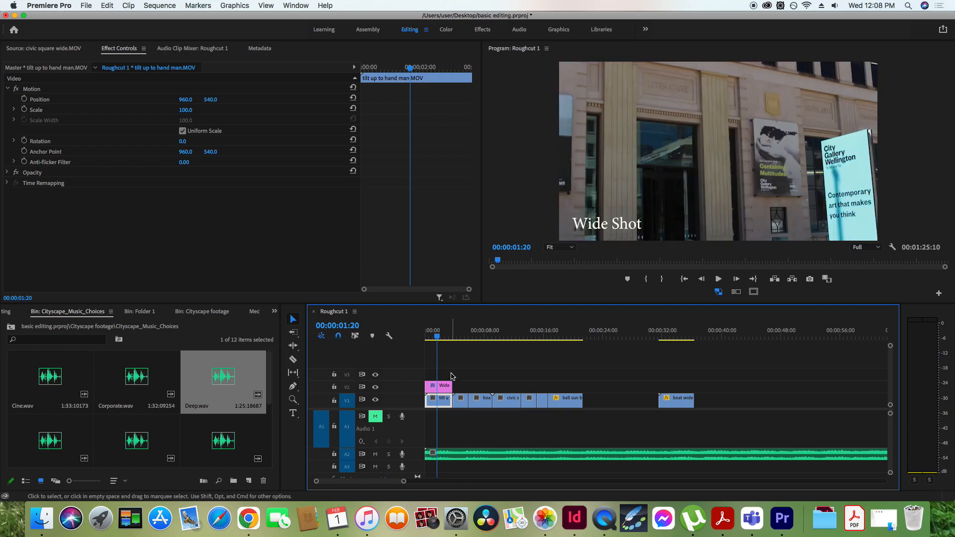
pyautogui.click(446, 385)
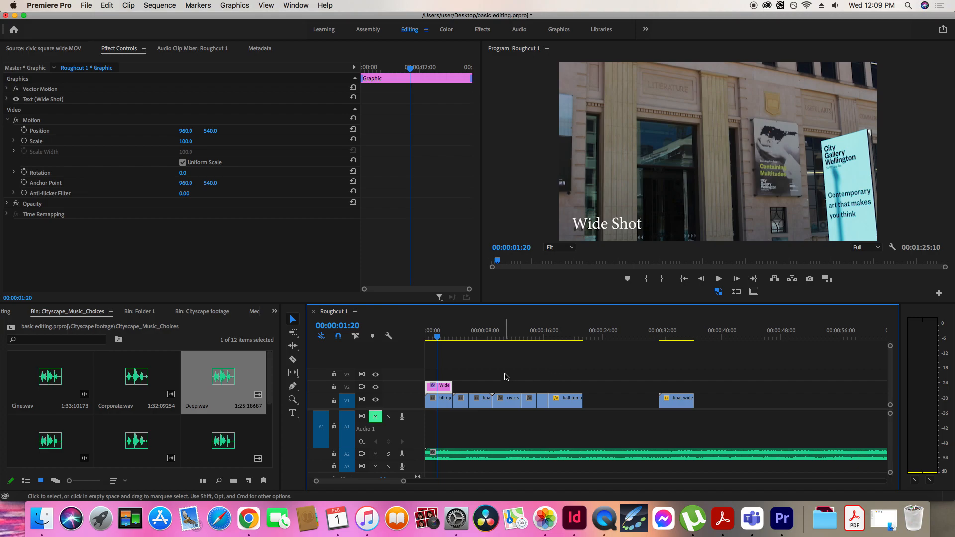
pyautogui.click(609, 225)
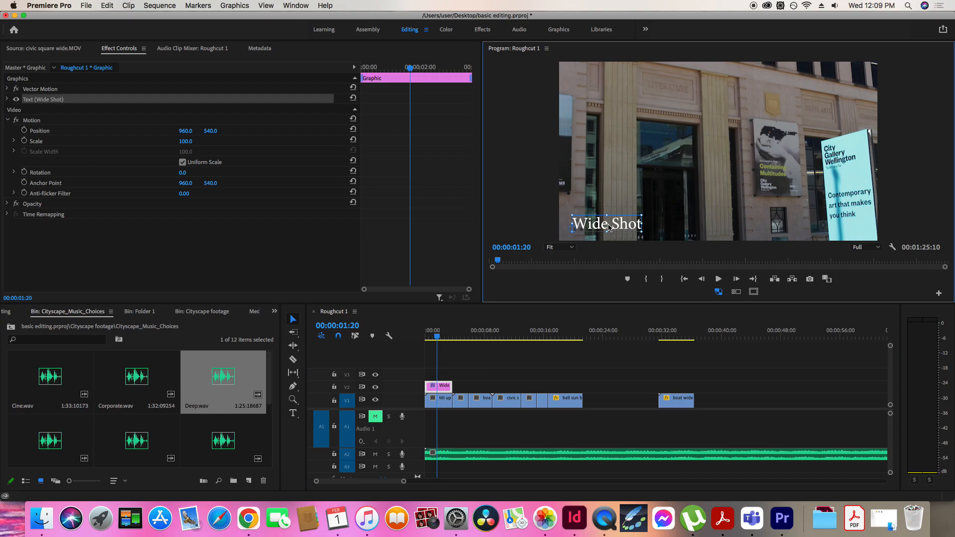
pyautogui.moveTo(598, 226)
pyautogui.mouseDown()
pyautogui.moveTo(651, 215)
pyautogui.moveTo(592, 228)
pyautogui.mouseUp()
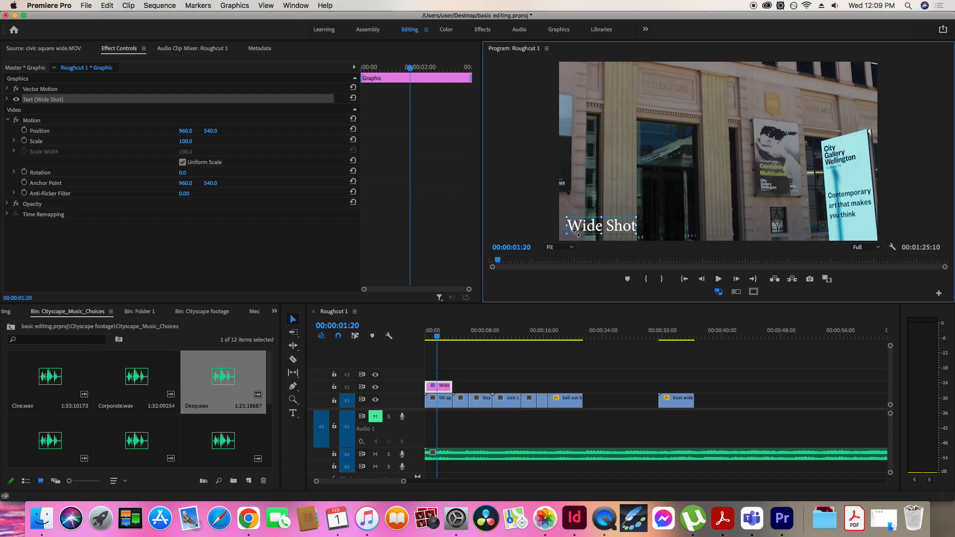
pyautogui.click(444, 387)
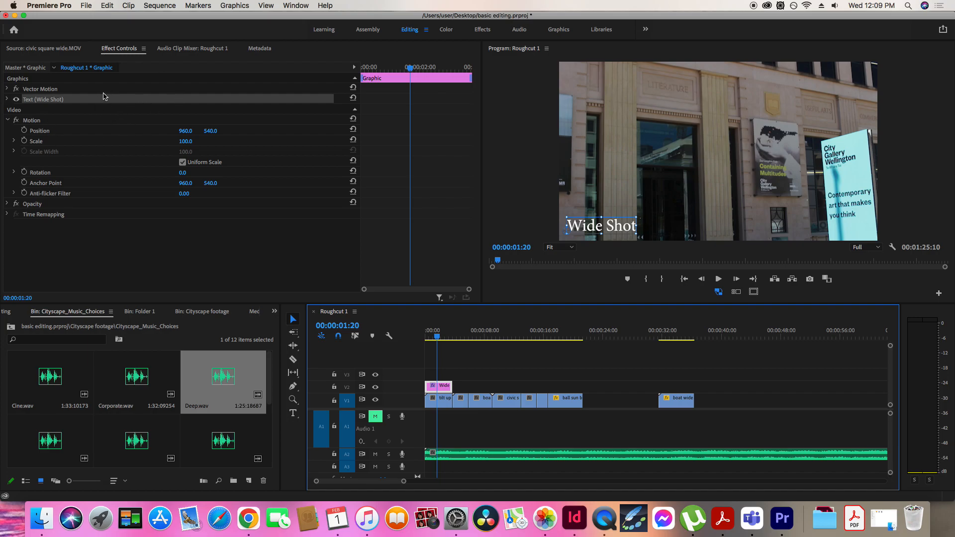
pyautogui.click(7, 100)
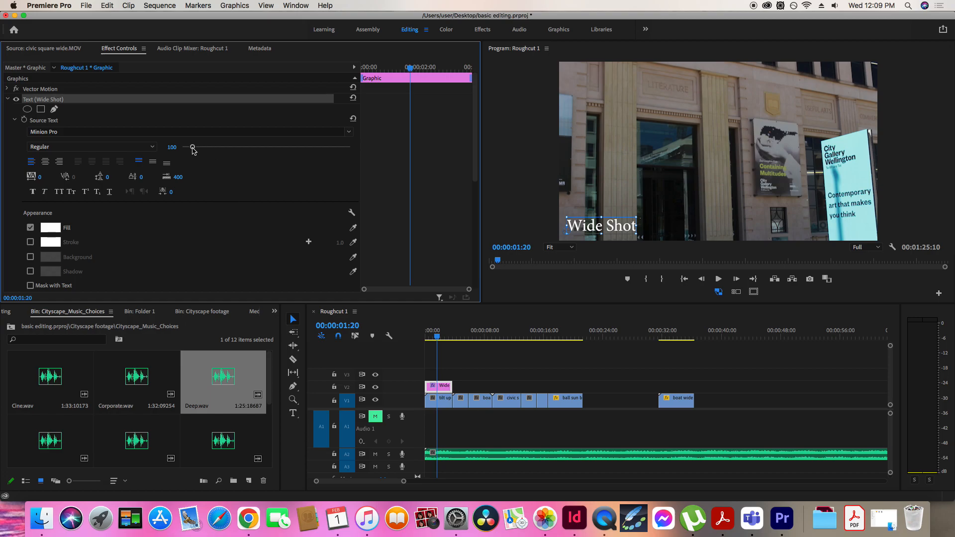
# Step: Try enlarging the Wide Shot title by scaling its bounding box and by setting font size 374, and undo the resizing
pyautogui.moveTo(637, 219)
pyautogui.mouseDown()
pyautogui.moveTo(804, 198)
pyautogui.moveTo(653, 208)
pyautogui.moveTo(638, 219)
pyautogui.mouseUp()
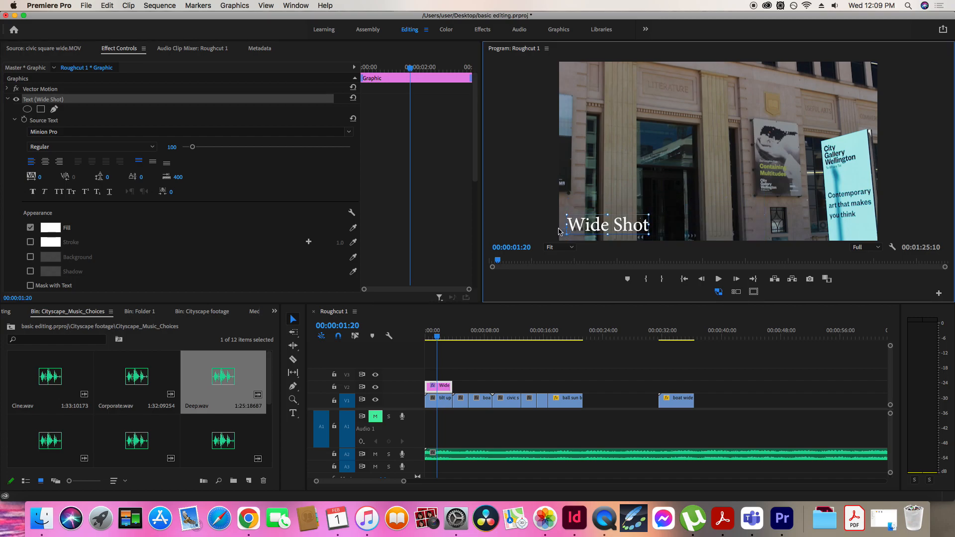
pyautogui.press('super+z')
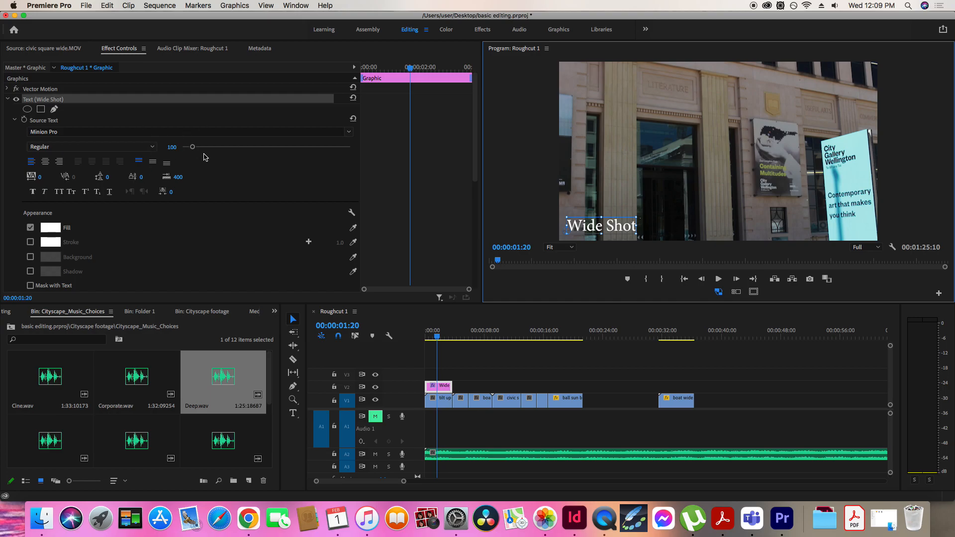
pyautogui.moveTo(193, 147); pyautogui.dragTo(221, 159)
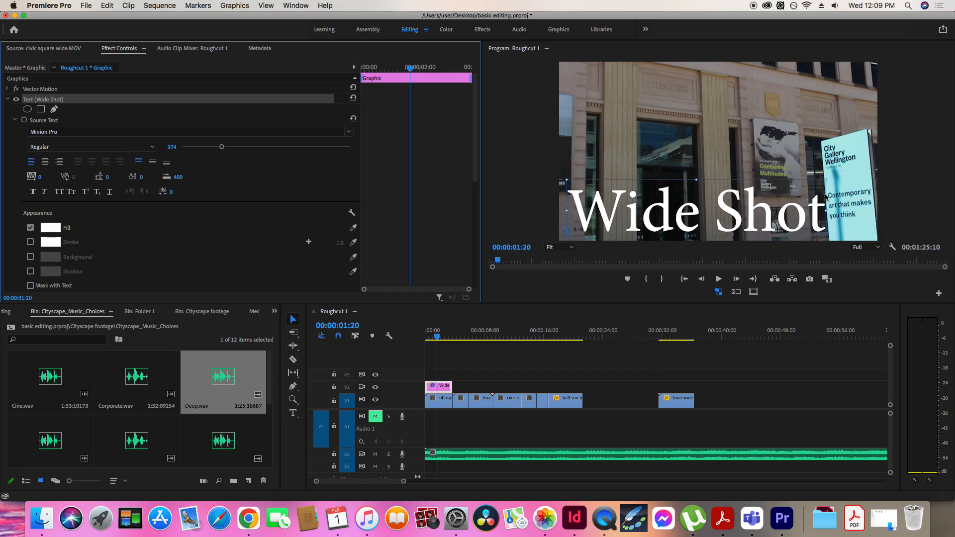
pyautogui.moveTo(827, 180); pyautogui.dragTo(728, 199)
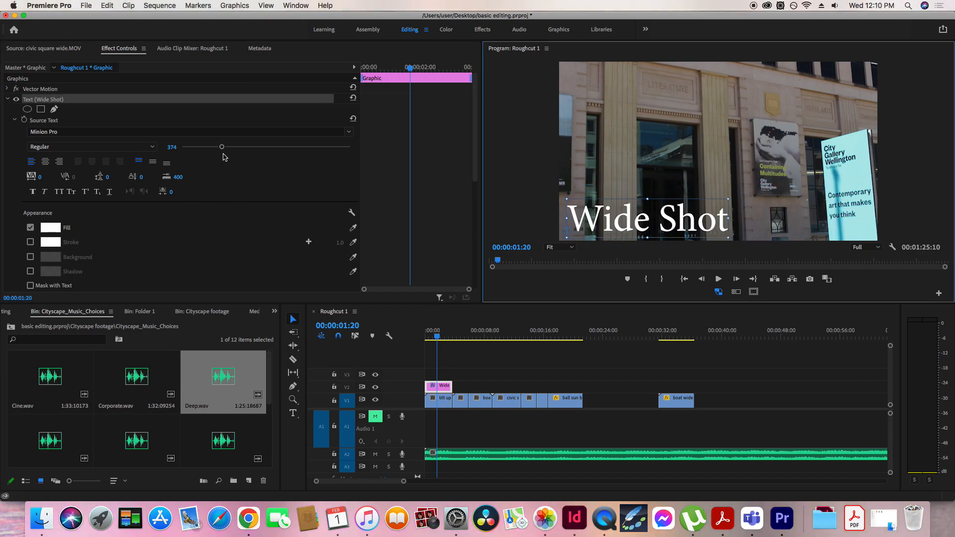
pyautogui.moveTo(222, 149); pyautogui.dragTo(195, 158)
pyautogui.press('super+z')
pyautogui.press('super+z')
pyautogui.press('super+z')
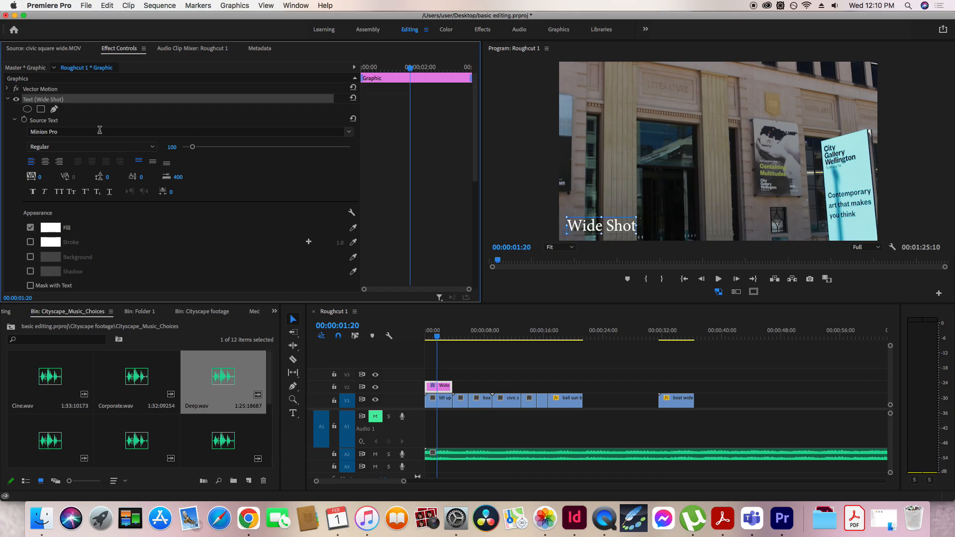
# Step: Set the Wide Shot title's font to Optima Bold at size 157
pyautogui.click(351, 134)
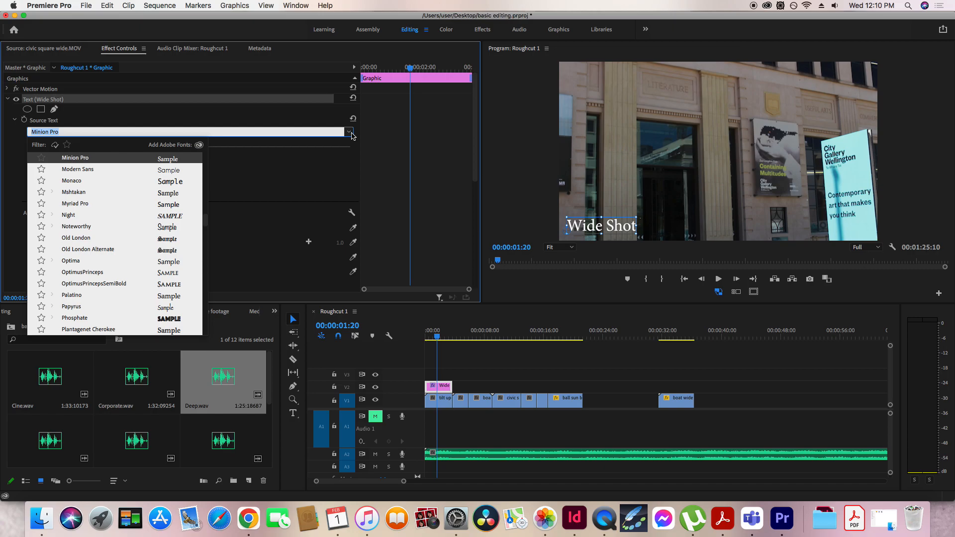
pyautogui.scroll(-6, 94, 258)
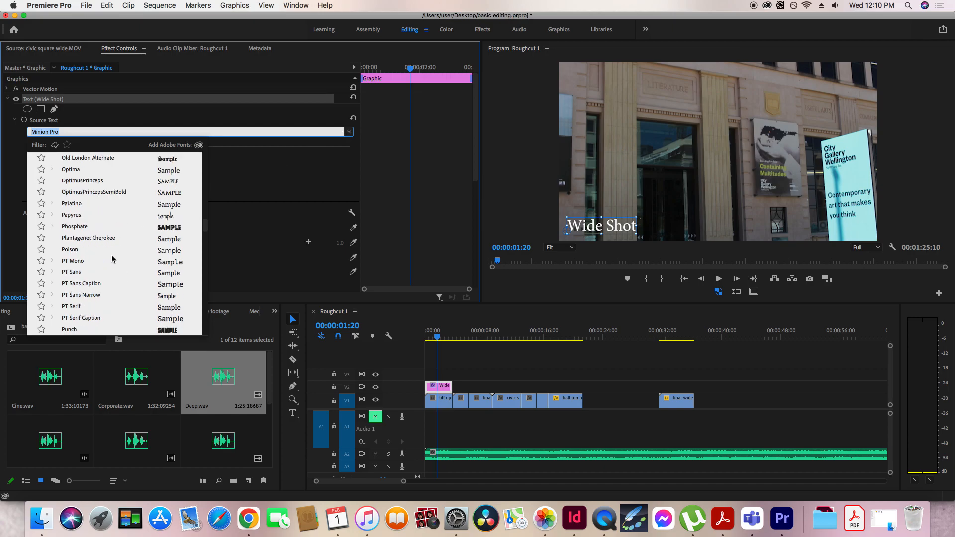
pyautogui.scroll(5, 112, 259)
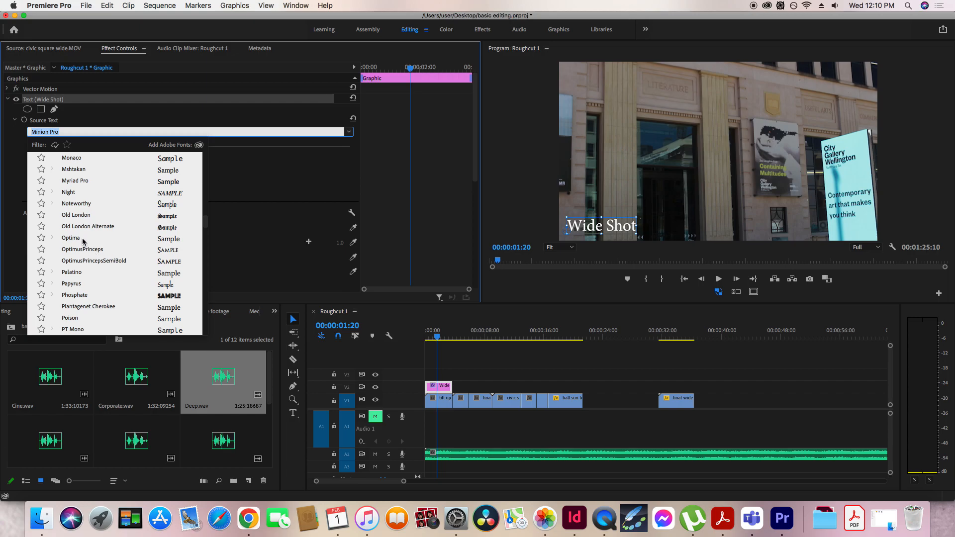
pyautogui.click(81, 238)
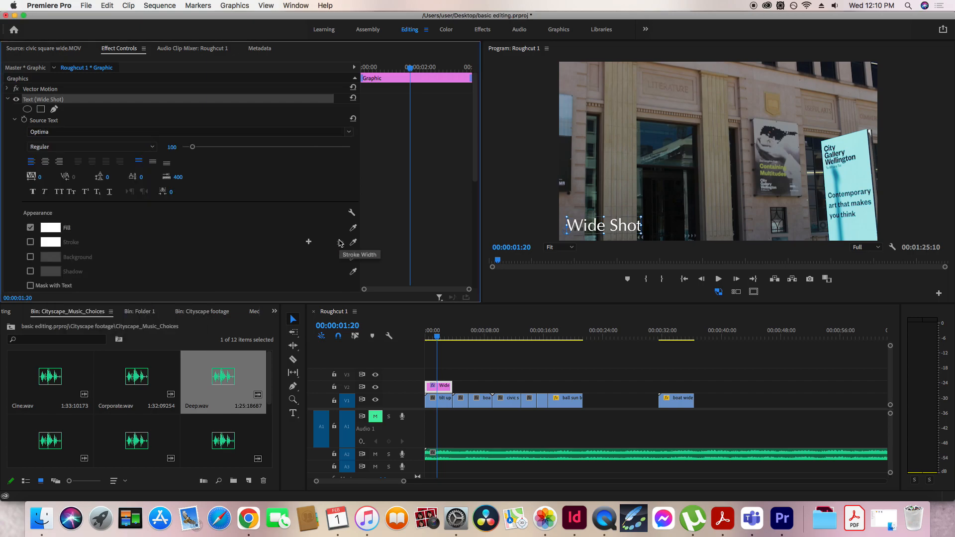
pyautogui.click(150, 148)
pyautogui.click(75, 180)
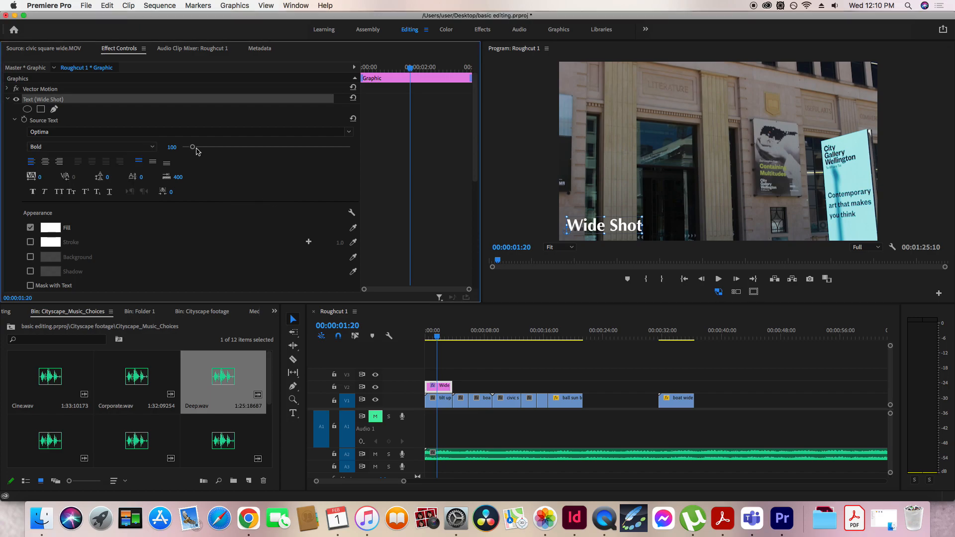
pyautogui.moveTo(193, 148); pyautogui.dragTo(199, 148)
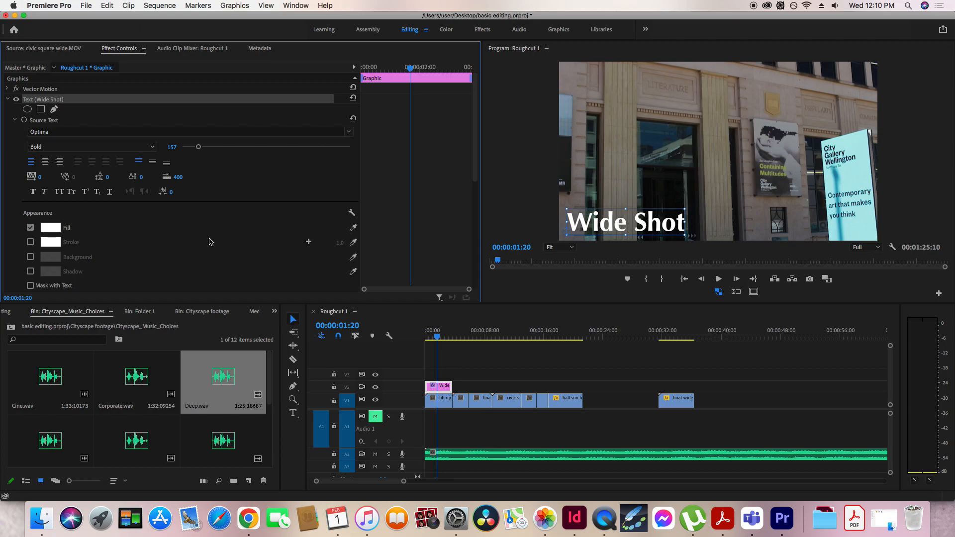
# Step: Try centre-aligning the Wide Shot text and moving it back into the frame, and undo both changes
pyautogui.click(45, 161)
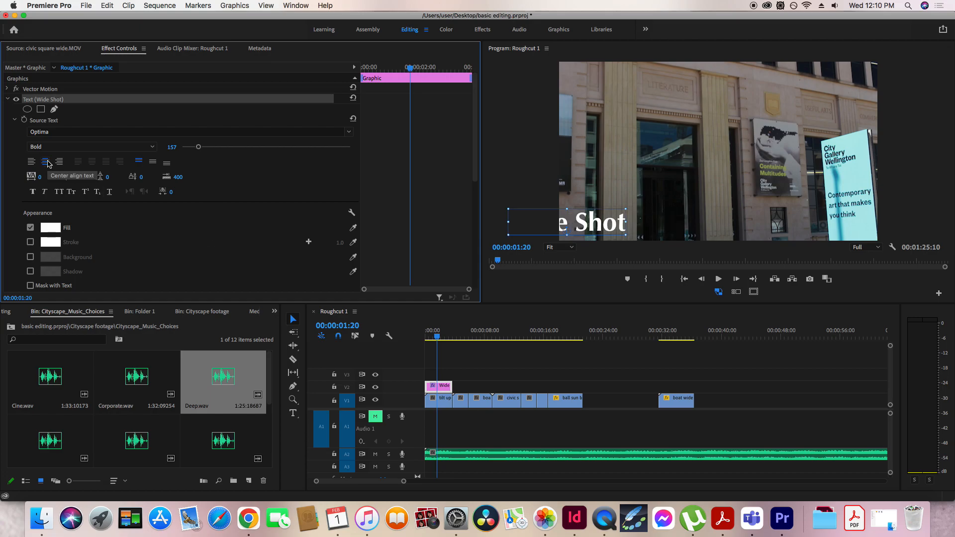
pyautogui.moveTo(590, 222); pyautogui.dragTo(640, 222)
pyautogui.press('super+z')
pyautogui.press('super+z')
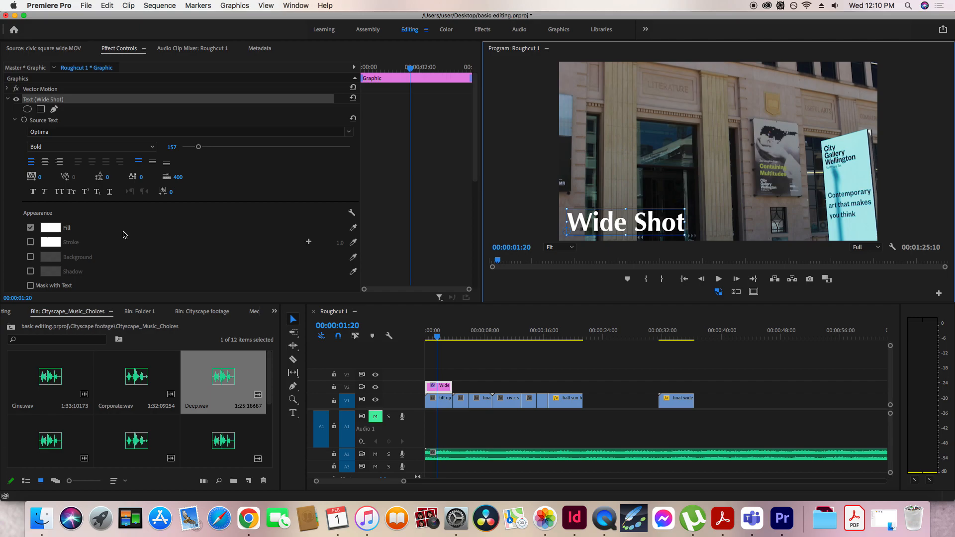
# Step: Try a bright red fill on the Wide Shot text and undo the colour change
pyautogui.click(51, 229)
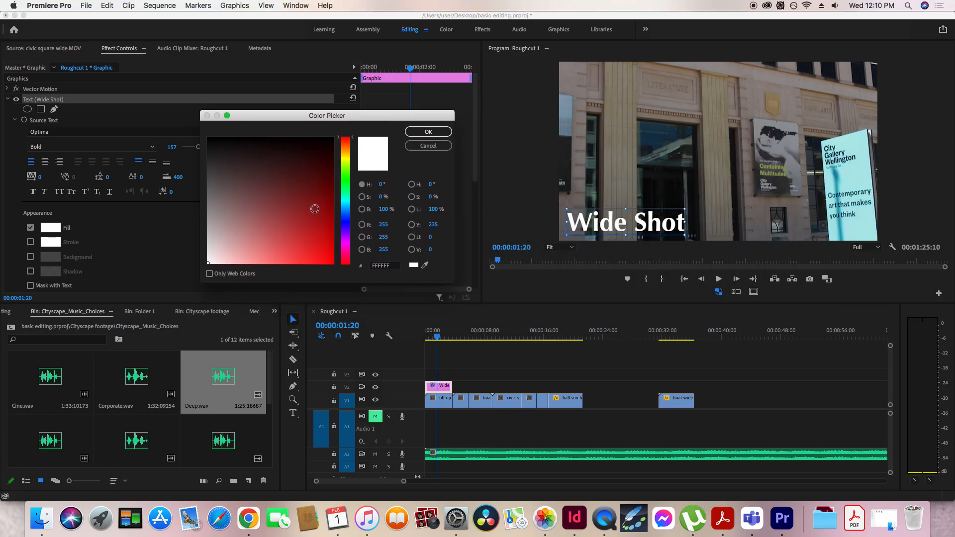
pyautogui.click(312, 207)
pyautogui.moveTo(314, 208); pyautogui.dragTo(339, 268)
pyautogui.click(428, 131)
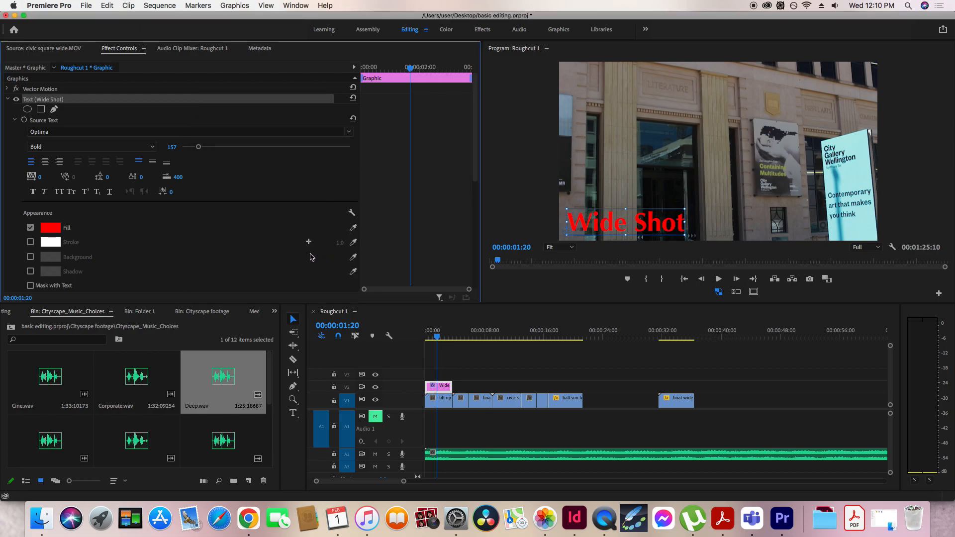
pyautogui.press('super+z')
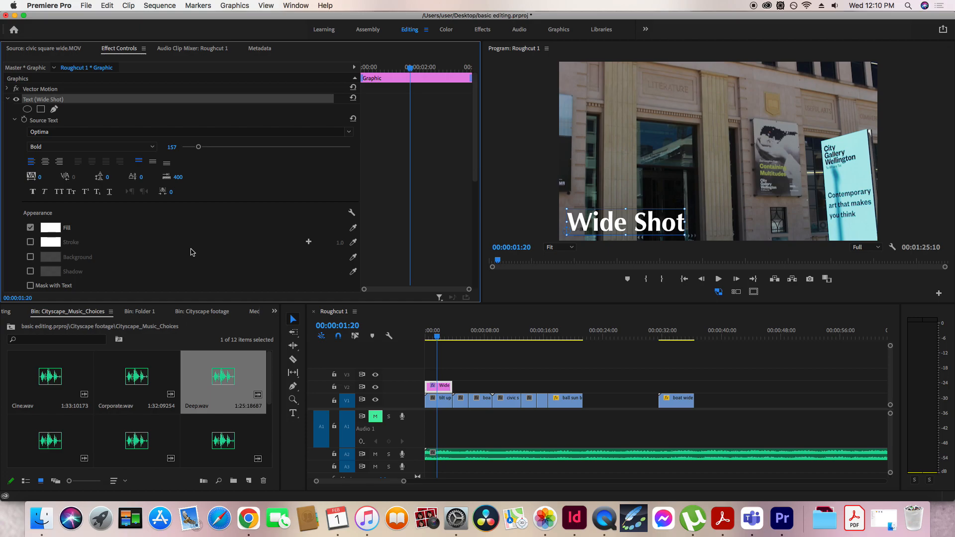
# Step: Try a black stroke with a width of 33 on the Wide Shot text, and disable the stroke again
pyautogui.click(30, 243)
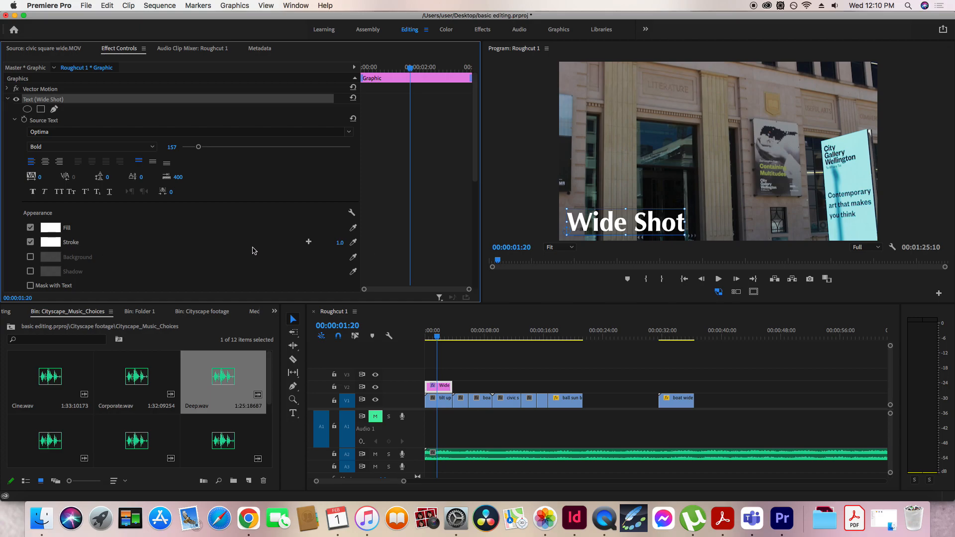
pyautogui.click(53, 244)
pyautogui.click(335, 135)
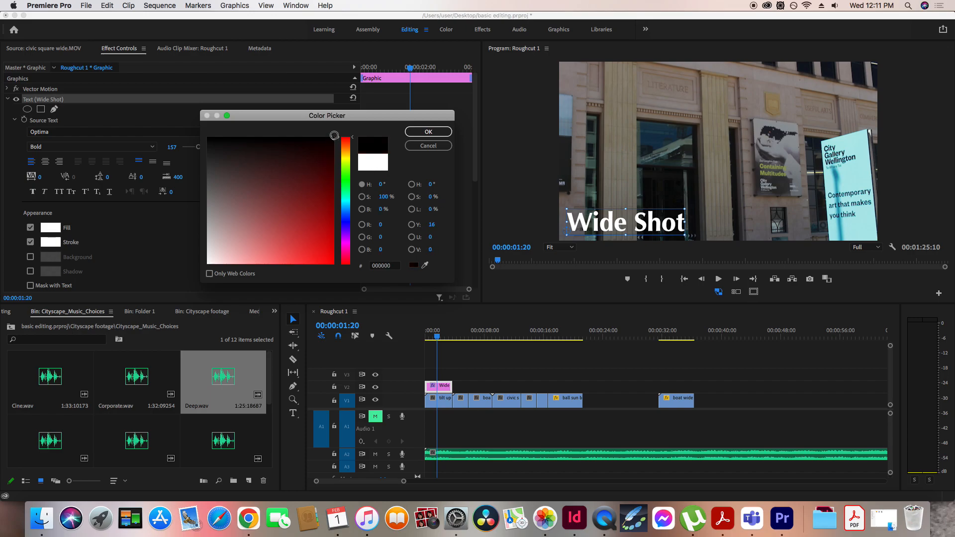
pyautogui.click(432, 132)
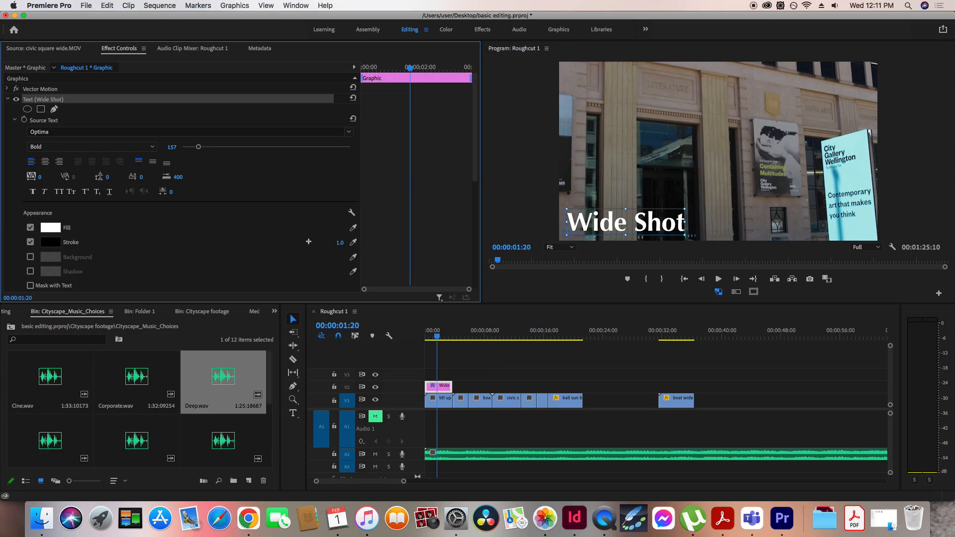
pyautogui.moveTo(339, 243); pyautogui.dragTo(355, 243)
pyautogui.click(662, 189)
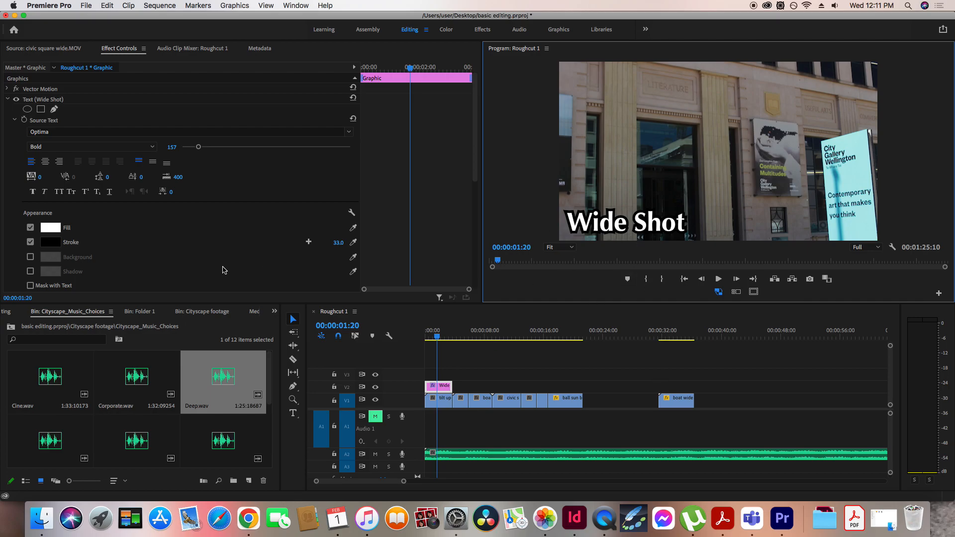
pyautogui.click(30, 242)
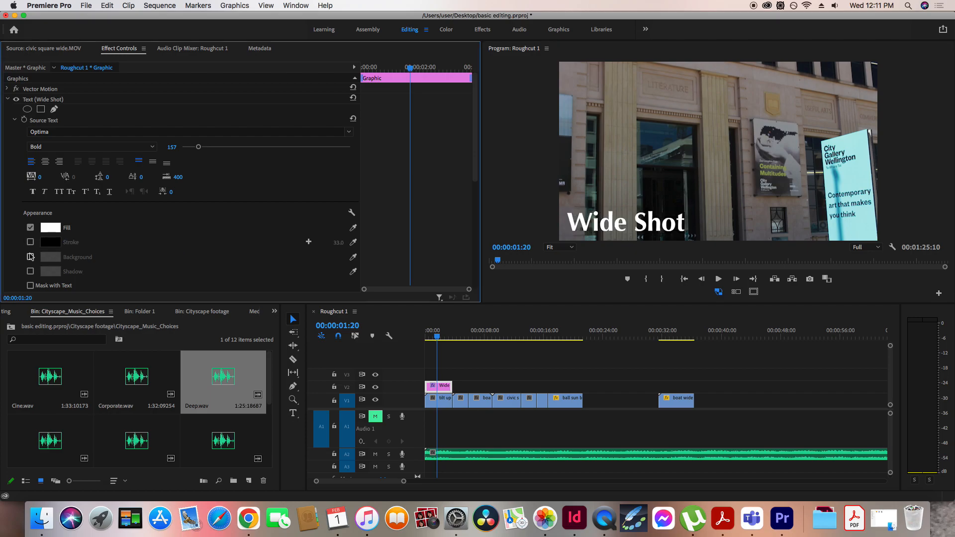
# Step: Try a dark red background behind the Wide Shot text, and undo both its colour and the background
pyautogui.click(31, 257)
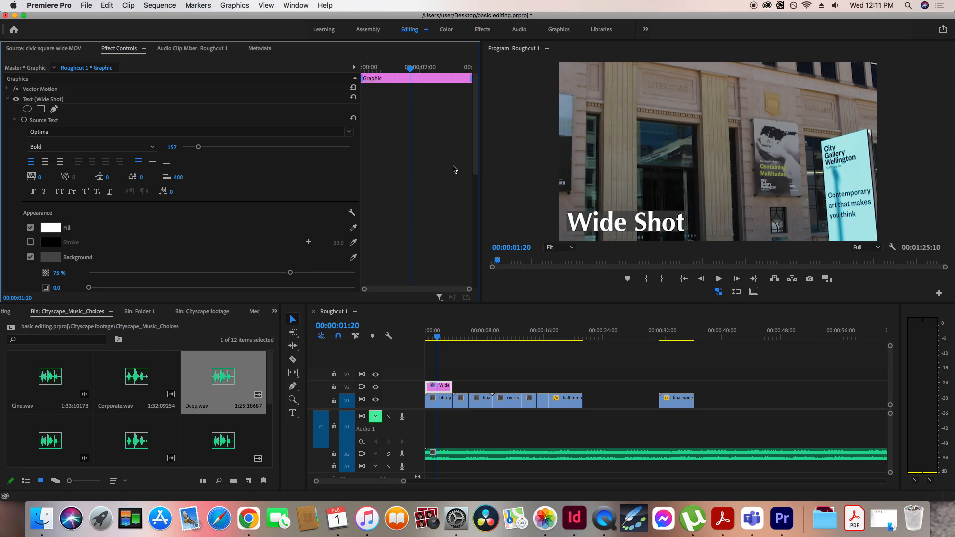
pyautogui.scroll(-3, 470, 149)
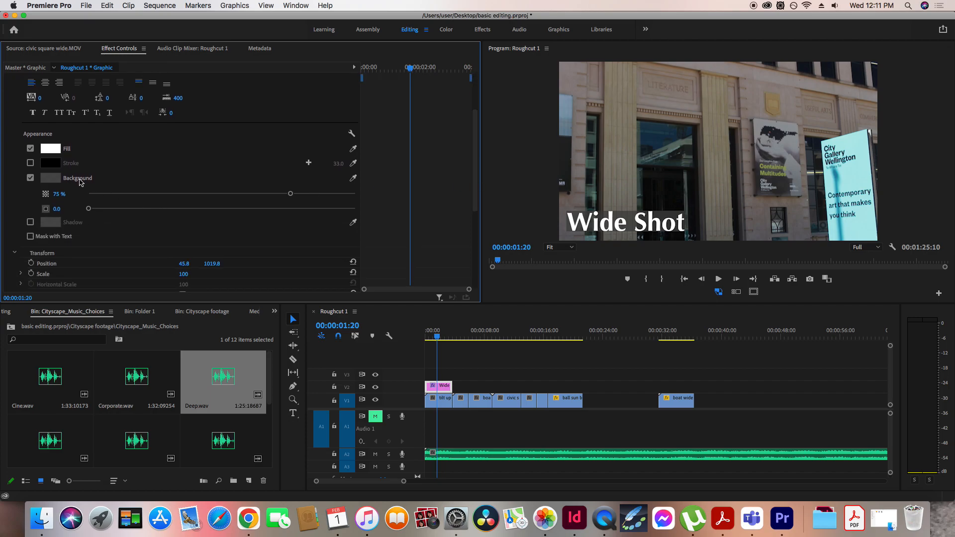
pyautogui.click(50, 177)
pyautogui.click(326, 227)
pyautogui.click(433, 131)
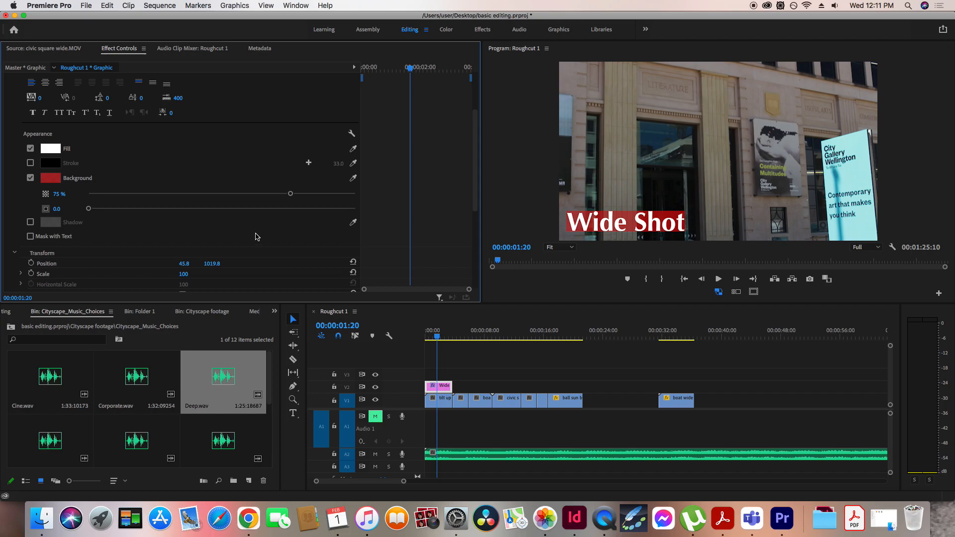
pyautogui.press('super+z')
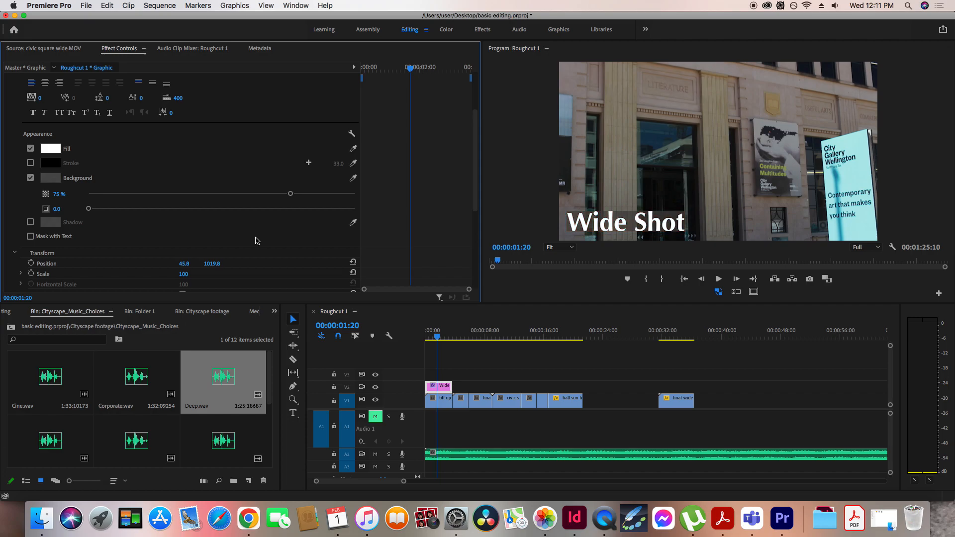
pyautogui.press('super+z')
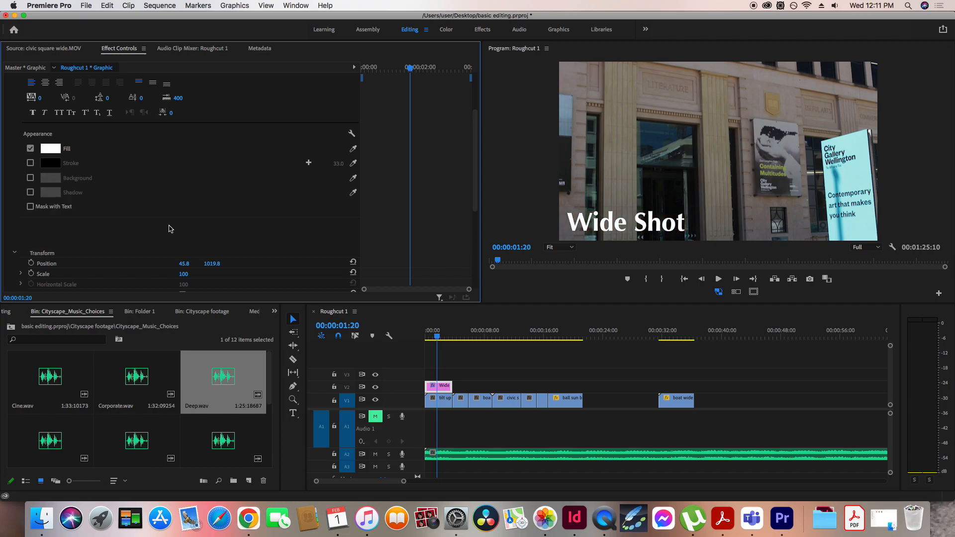
# Step: Try the default grey background behind the Wide Shot text at 78% opacity, and disable the background again
pyautogui.click(30, 179)
pyautogui.moveTo(290, 194); pyautogui.dragTo(269, 195)
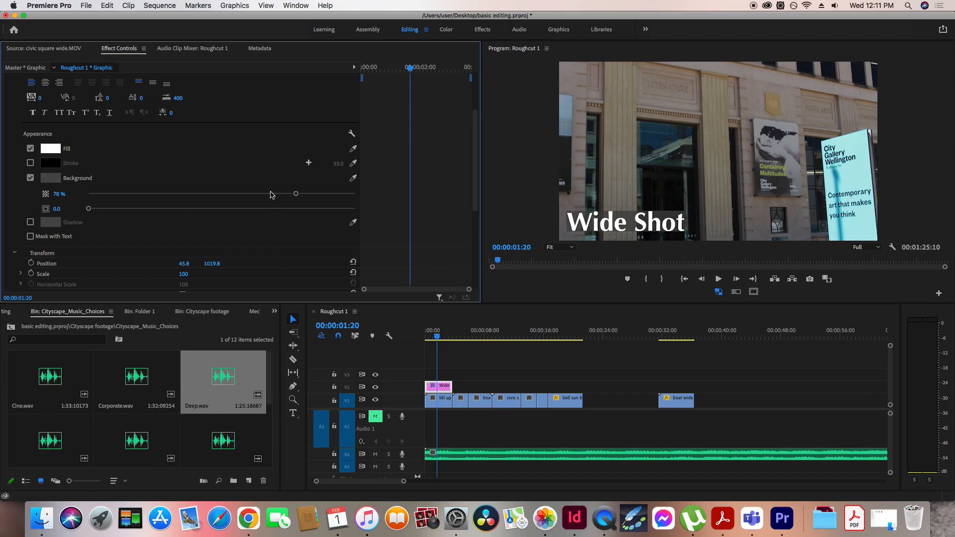
pyautogui.click(30, 178)
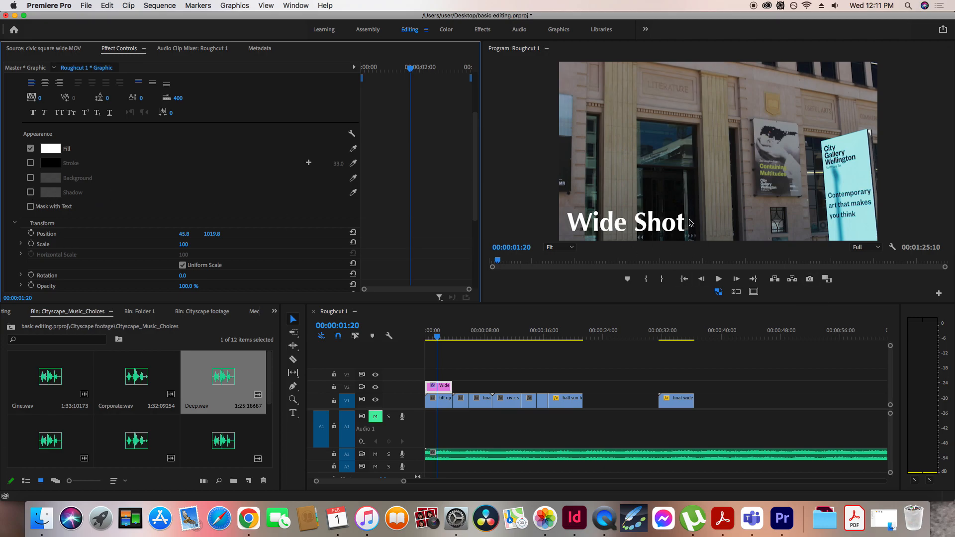
# Step: Move the Wide Shot title clip along V2 so it sits directly above the civic square wide clip
pyautogui.moveTo(461, 339); pyautogui.dragTo(508, 341)
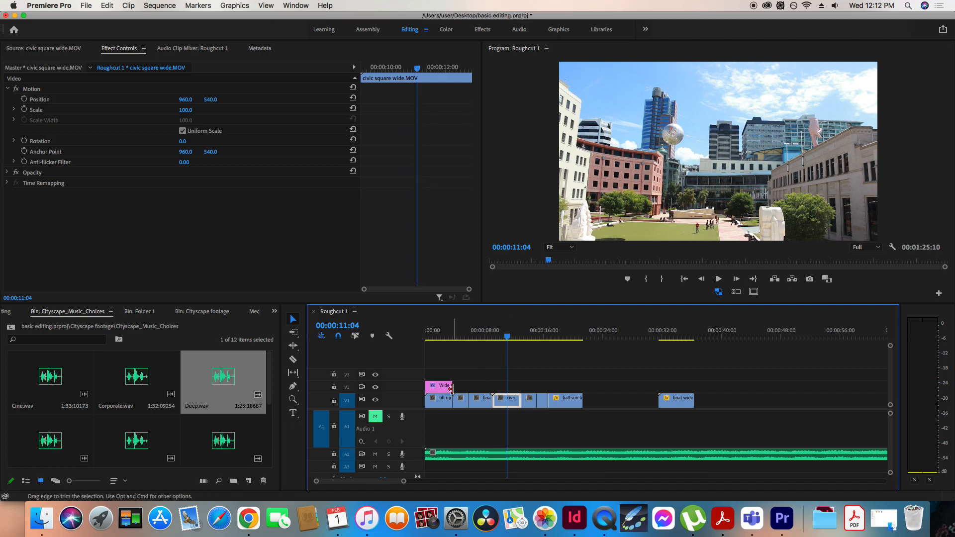
pyautogui.moveTo(446, 388); pyautogui.dragTo(514, 388)
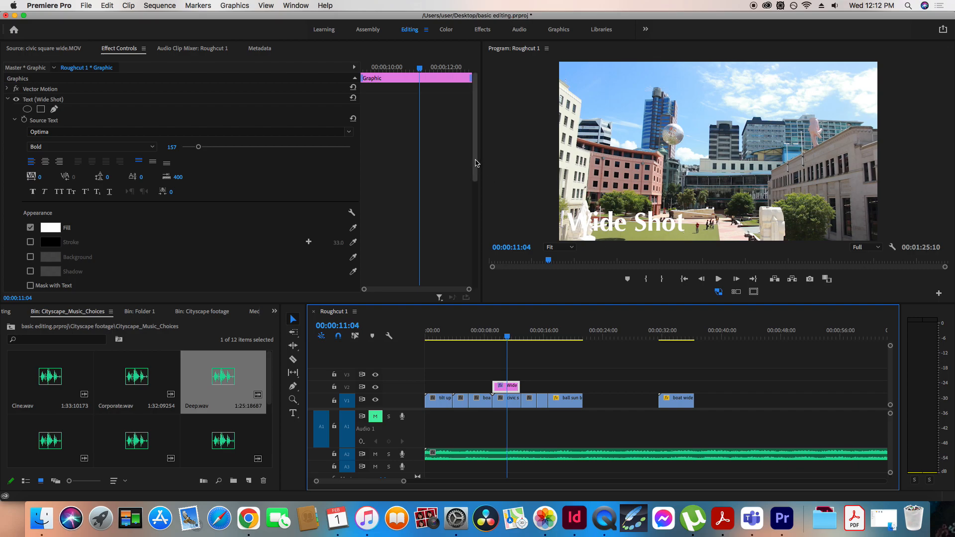
# Step: Try the stroke and the background on the Wide Shot text, disabling each again
pyautogui.moveTo(478, 164); pyautogui.dragTo(476, 202)
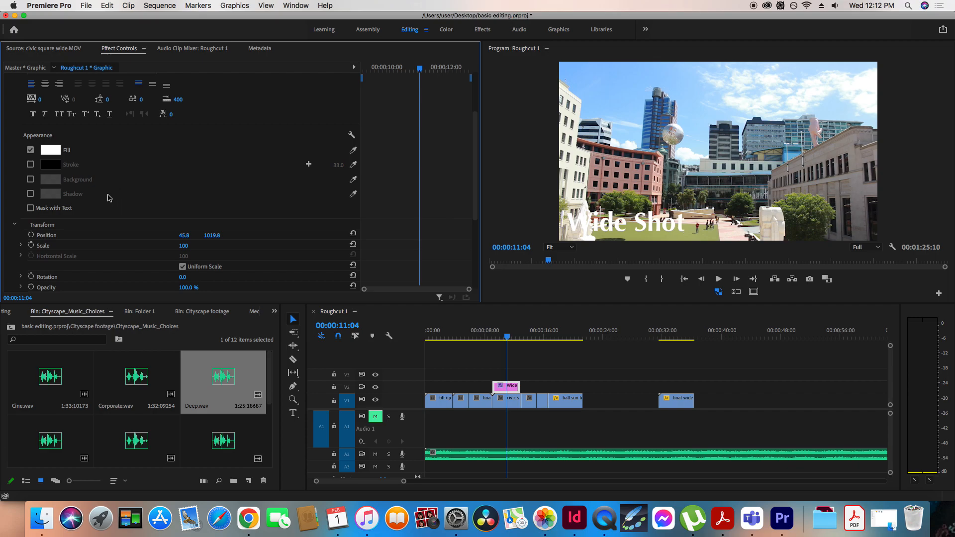
pyautogui.click(30, 165)
pyautogui.click(30, 164)
pyautogui.click(30, 180)
pyautogui.click(30, 179)
# Step: Enable the shadow on the Wide Shot text and set its opacity to 69%
pyautogui.click(30, 194)
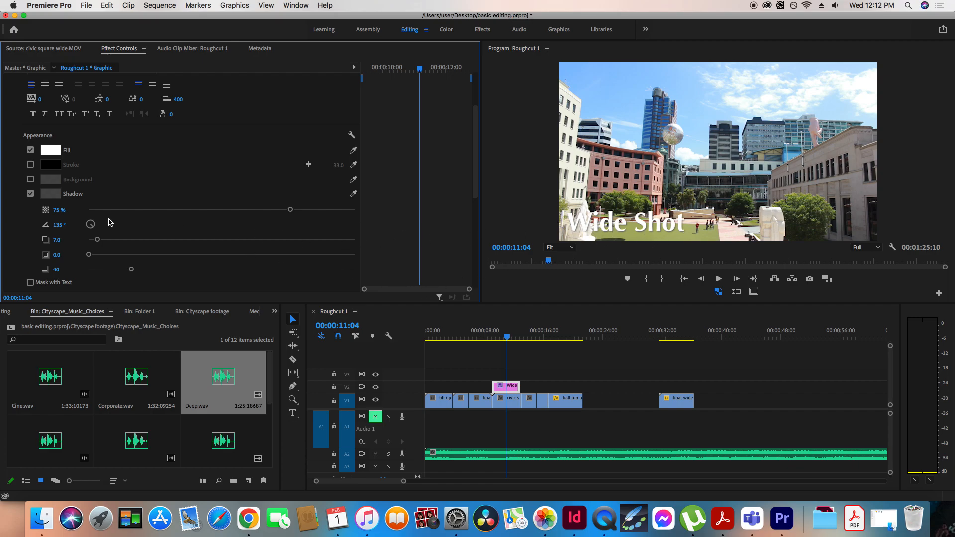
pyautogui.moveTo(299, 211); pyautogui.dragTo(349, 217)
pyautogui.press('space')
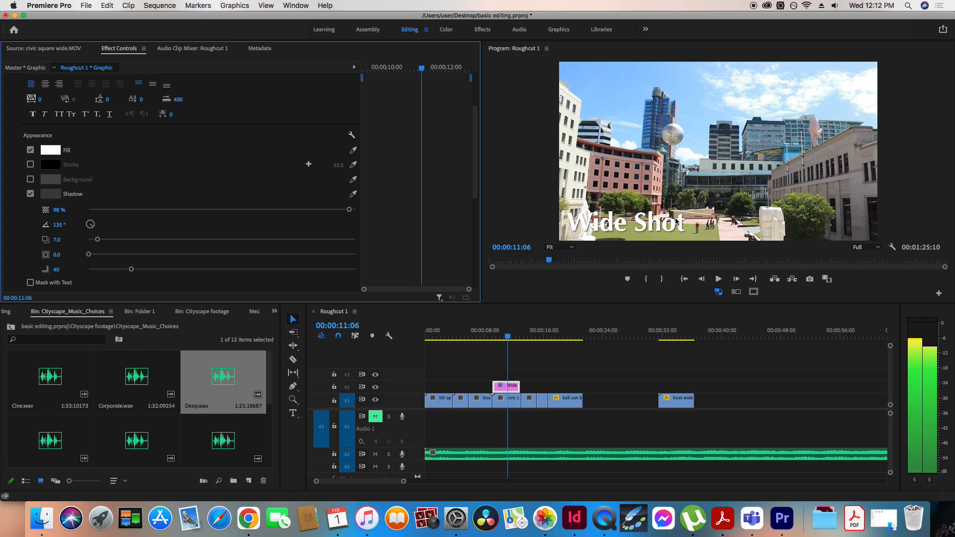
pyautogui.press('space')
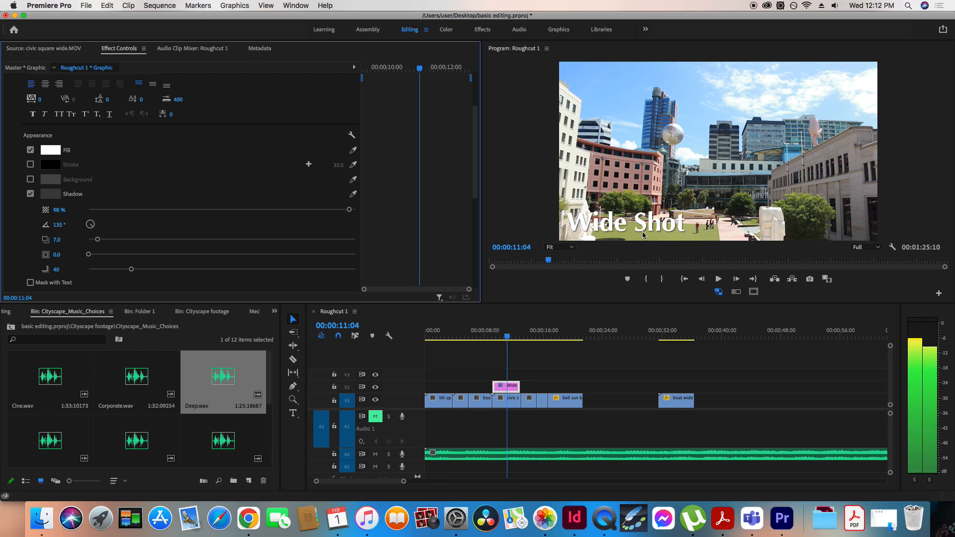
pyautogui.moveTo(350, 210); pyautogui.dragTo(273, 212)
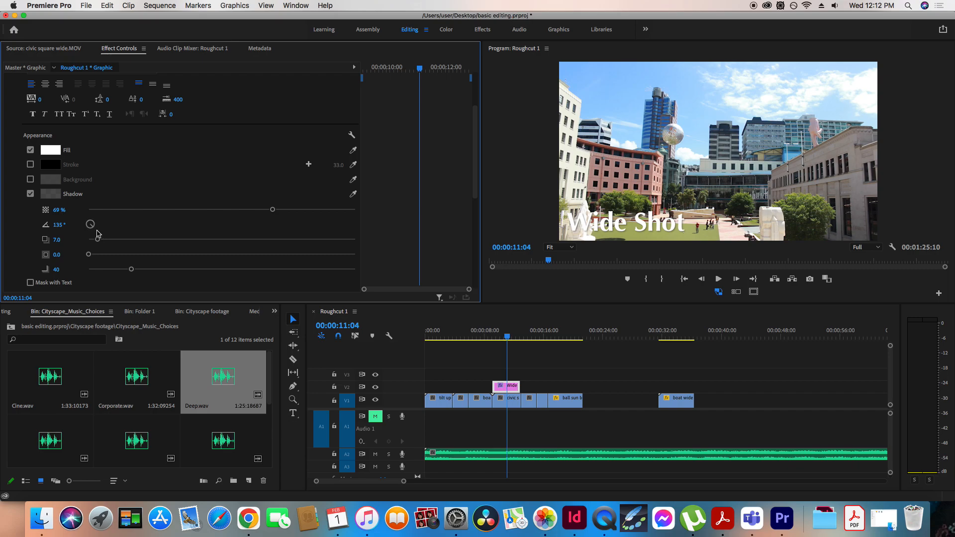
# Step: Set the text shadow's distance to 13.4 and its size to 5.4
pyautogui.moveTo(98, 241); pyautogui.dragTo(122, 243)
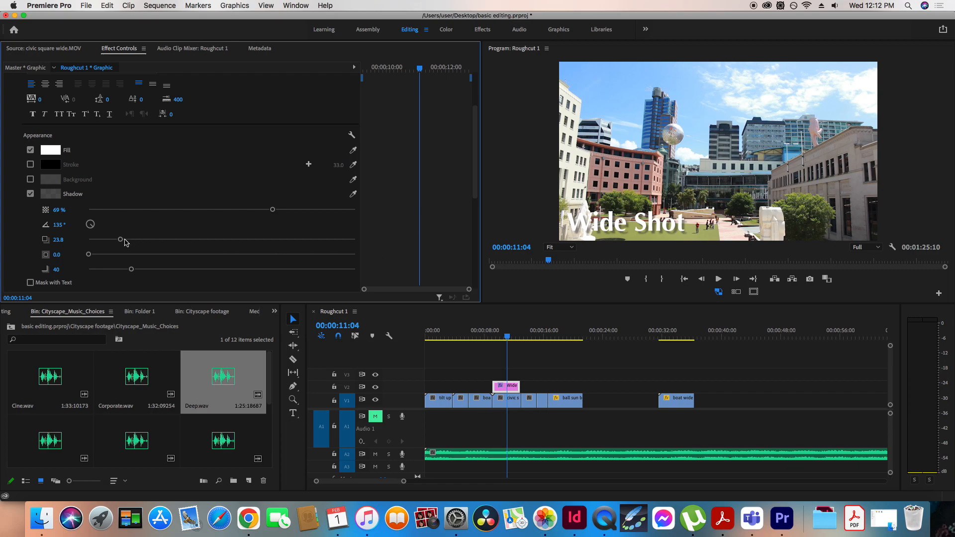
pyautogui.moveTo(123, 242); pyautogui.dragTo(98, 264)
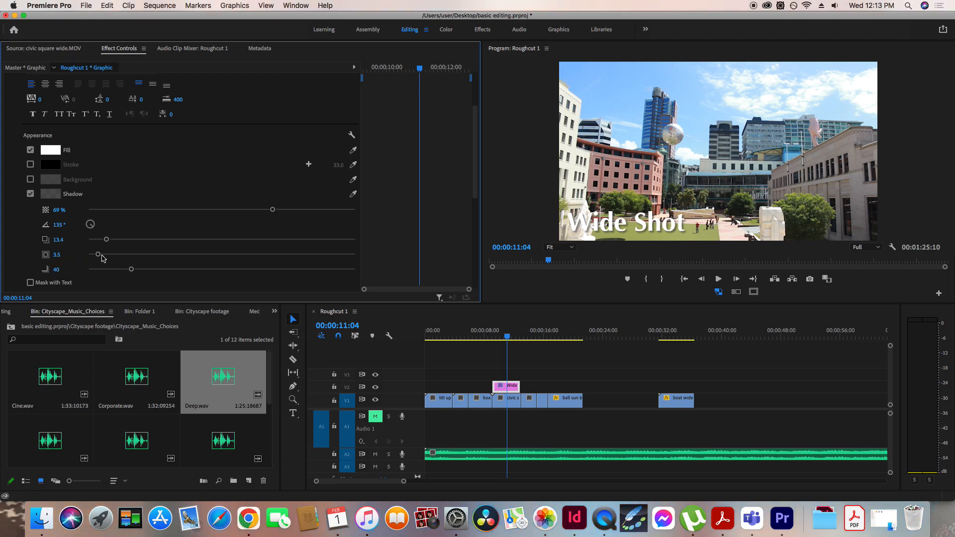
pyautogui.moveTo(98, 255); pyautogui.dragTo(103, 257)
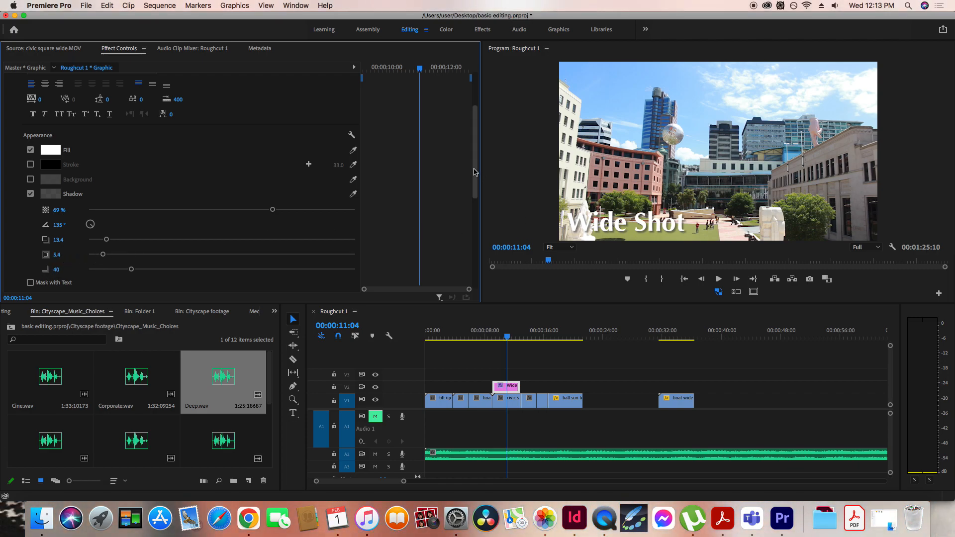
pyautogui.moveTo(476, 172); pyautogui.dragTo(475, 212)
pyautogui.scroll(6, 278, 211)
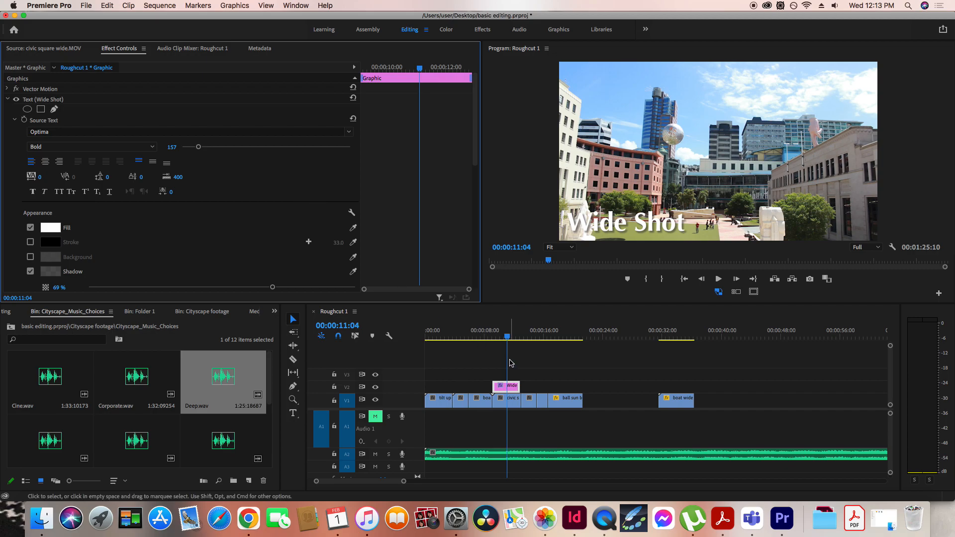
# Step: Try the Wide Shot title in the lower-right corner of the frame, and return it to the lower-left corner
pyautogui.moveTo(508, 339); pyautogui.dragTo(501, 339)
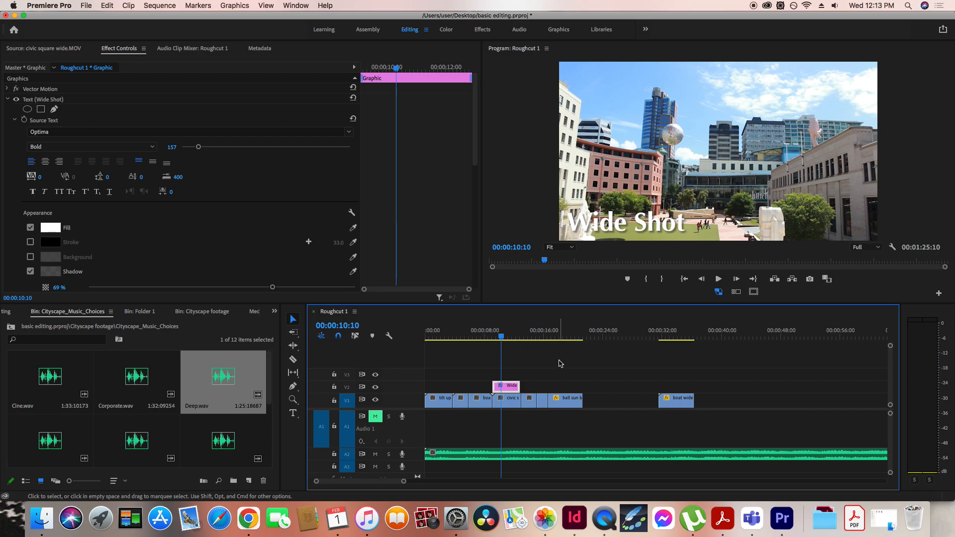
pyautogui.moveTo(617, 230); pyautogui.dragTo(795, 231)
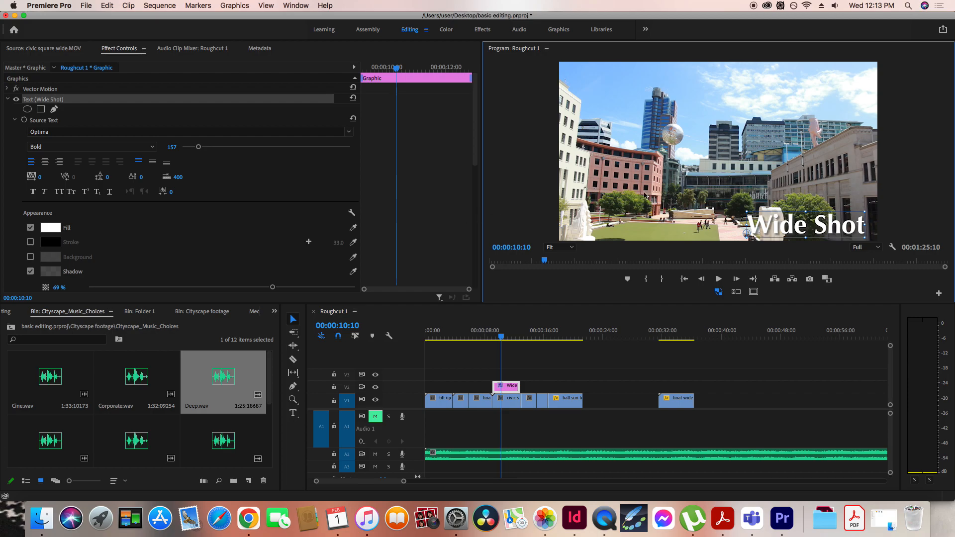
pyautogui.moveTo(806, 228); pyautogui.dragTo(625, 223)
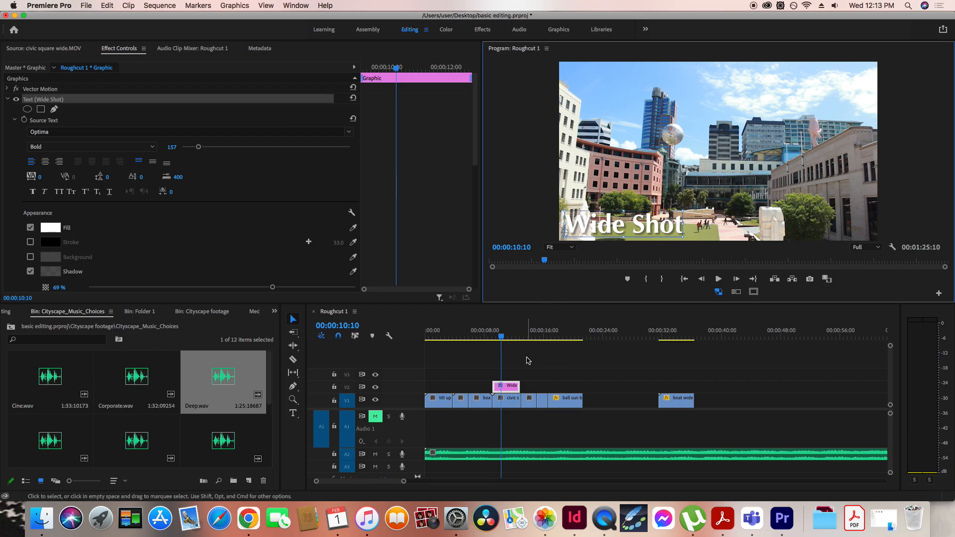
# Step: Play back the civic square shot with its Wide Shot title, and return the playhead near the clip's start
pyautogui.press('space')
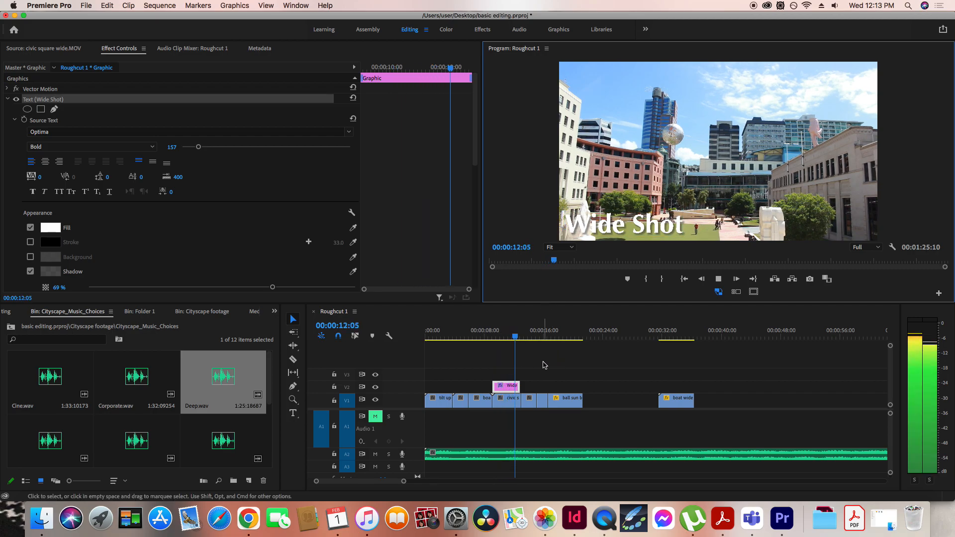
pyautogui.press('space')
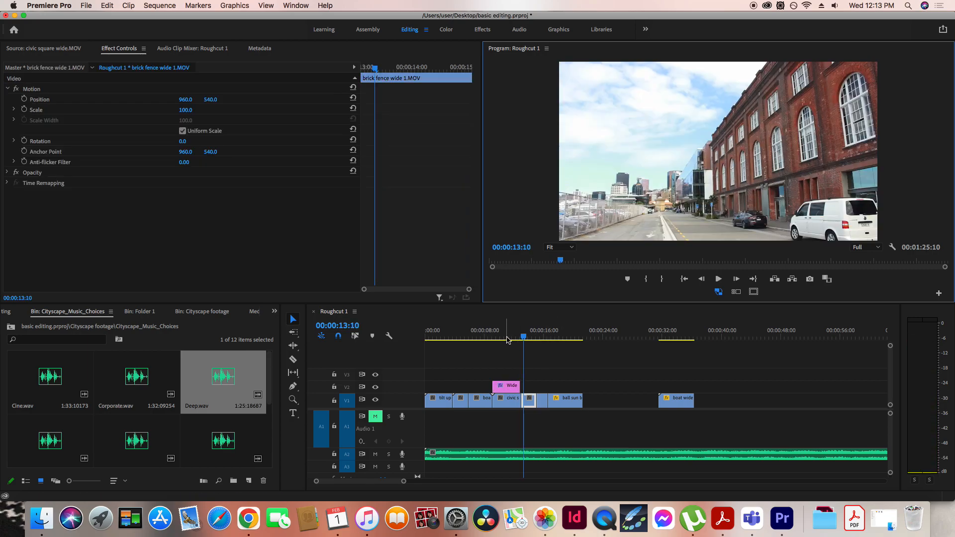
pyautogui.moveTo(504, 338); pyautogui.dragTo(497, 340)
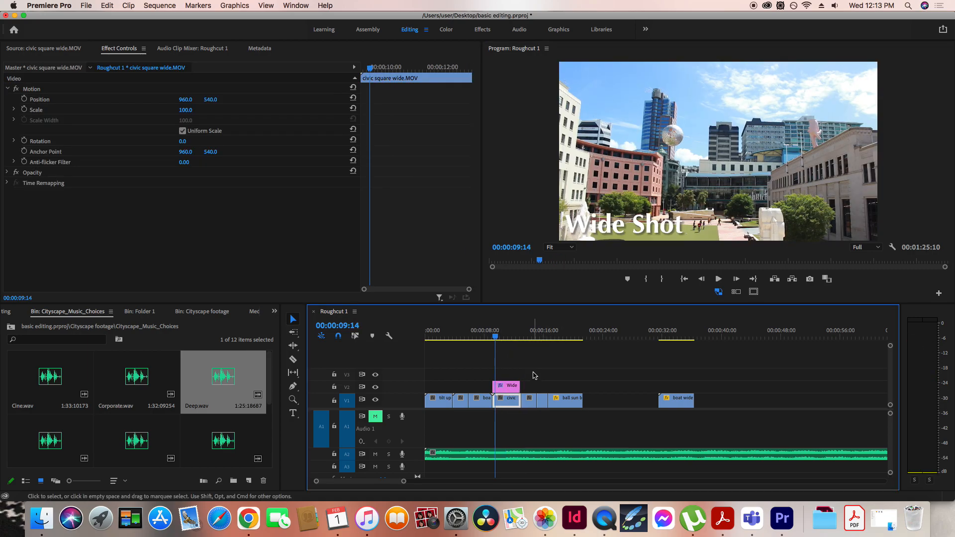
# Step: Show the safe margins and move the Wide Shot title to the outer margin's lower-left corner, at about 93.8, 1016.8
pyautogui.click(582, 290)
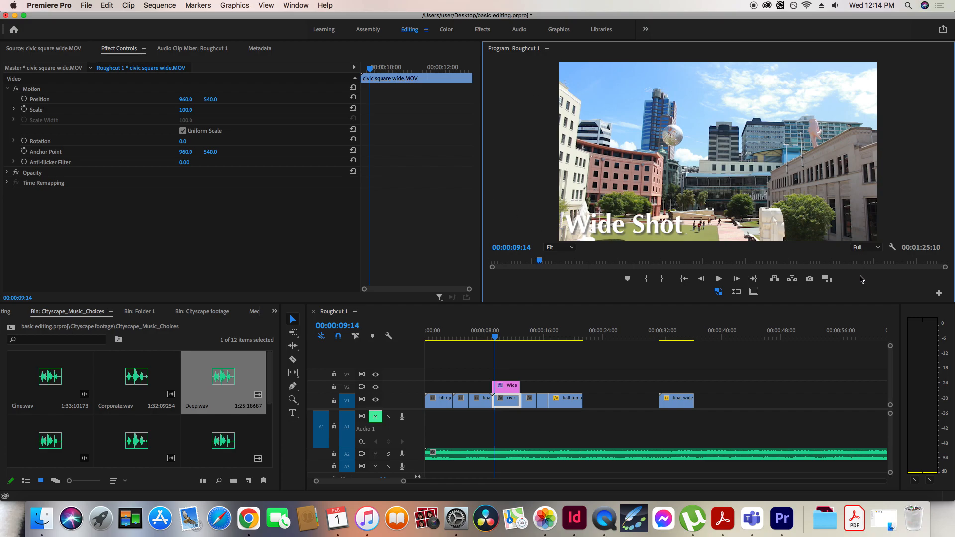
pyautogui.click(754, 292)
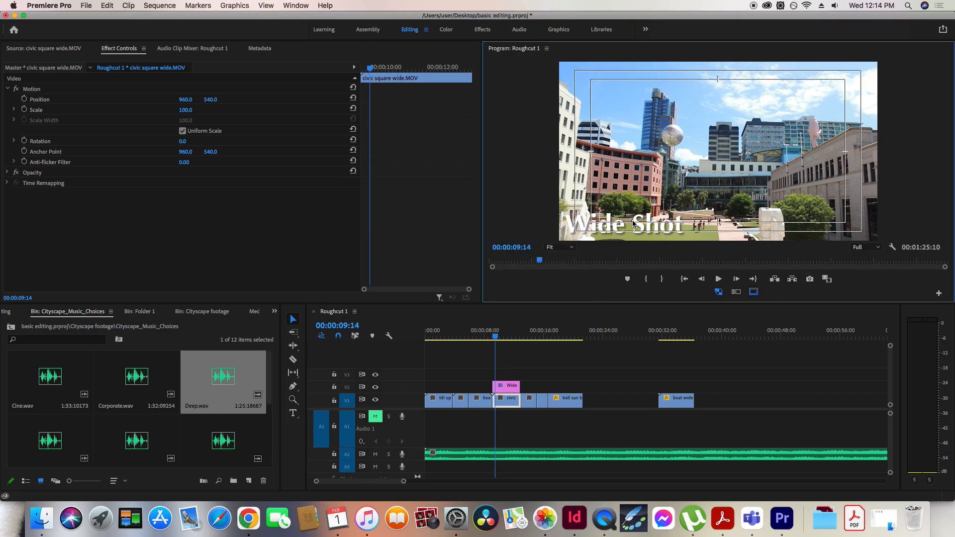
pyautogui.click(513, 386)
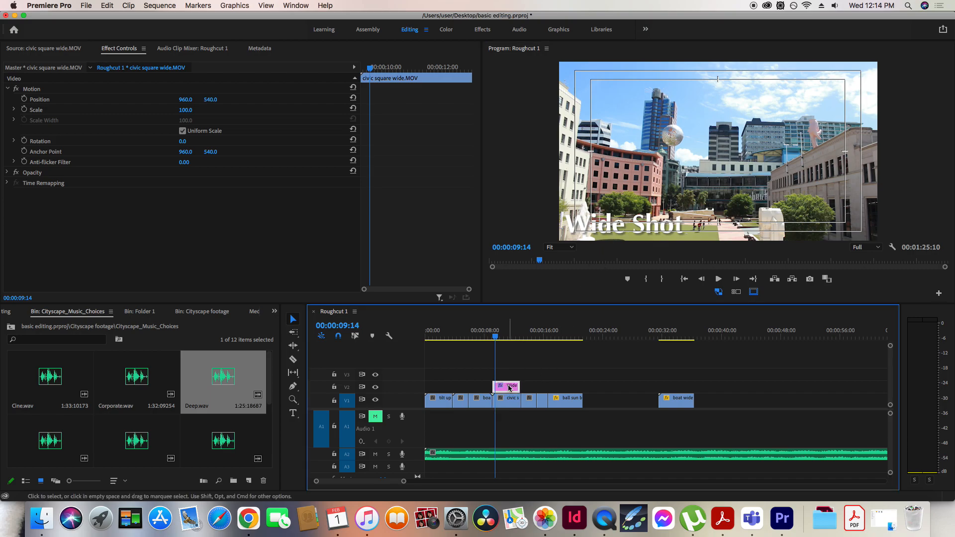
pyautogui.moveTo(621, 228)
pyautogui.mouseDown()
pyautogui.moveTo(625, 215)
pyautogui.moveTo(631, 225)
pyautogui.mouseUp()
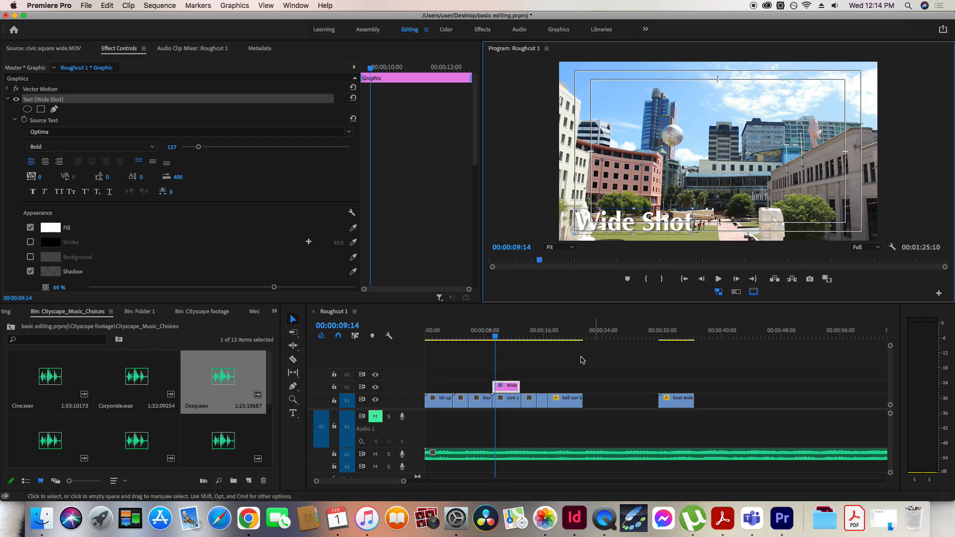
# Step: Extend the title clip's end slightly to match the civic square clip below, and hide the safe margins
pyautogui.moveTo(520, 385); pyautogui.dragTo(520, 383)
pyautogui.click(755, 297)
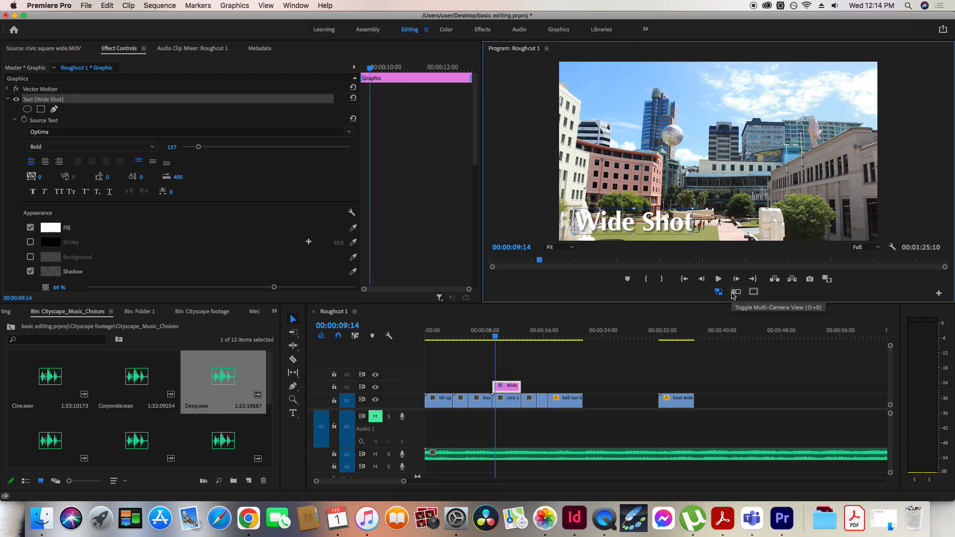
pyautogui.click(754, 291)
pyautogui.click(754, 292)
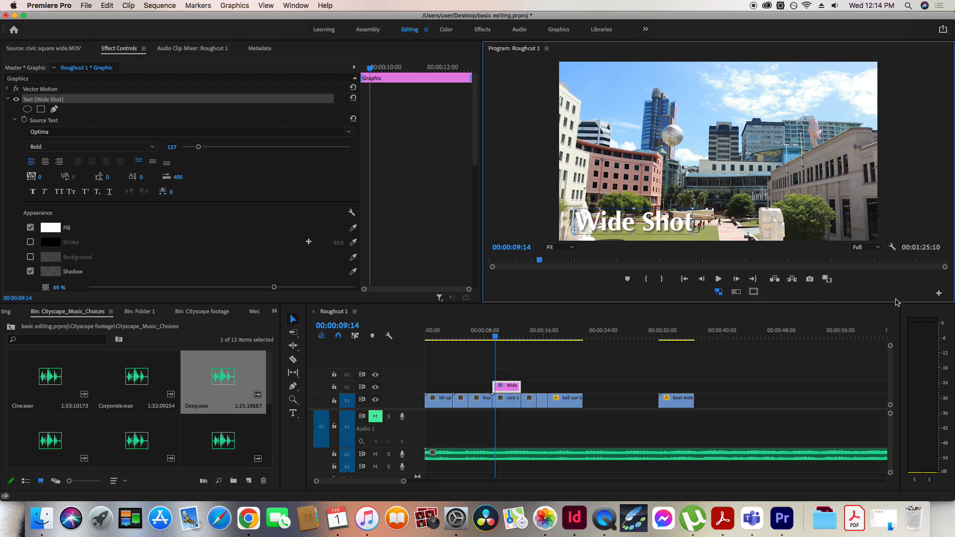
# Step: View the extra controls in the Program monitor's Button Editor, and cancel without changing the layout
pyautogui.click(938, 294)
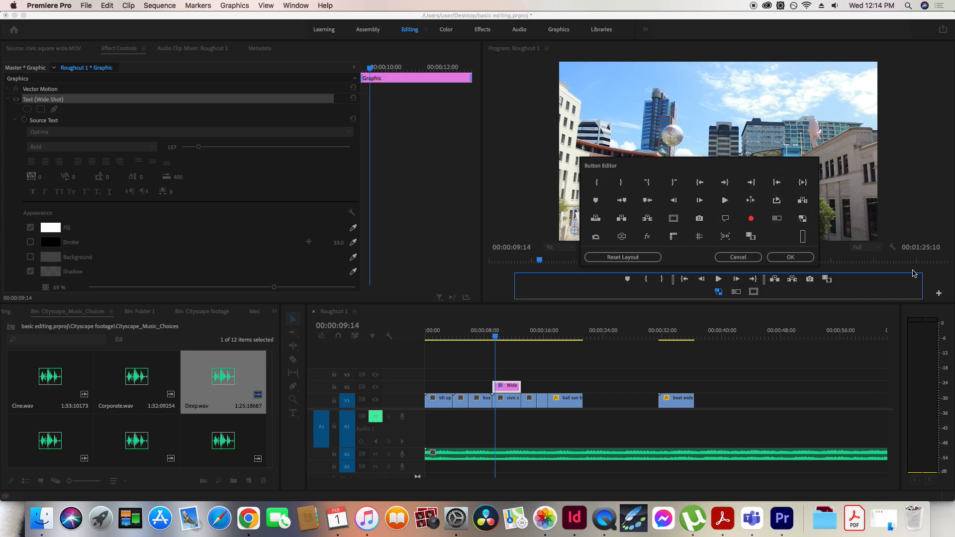
pyautogui.click(739, 258)
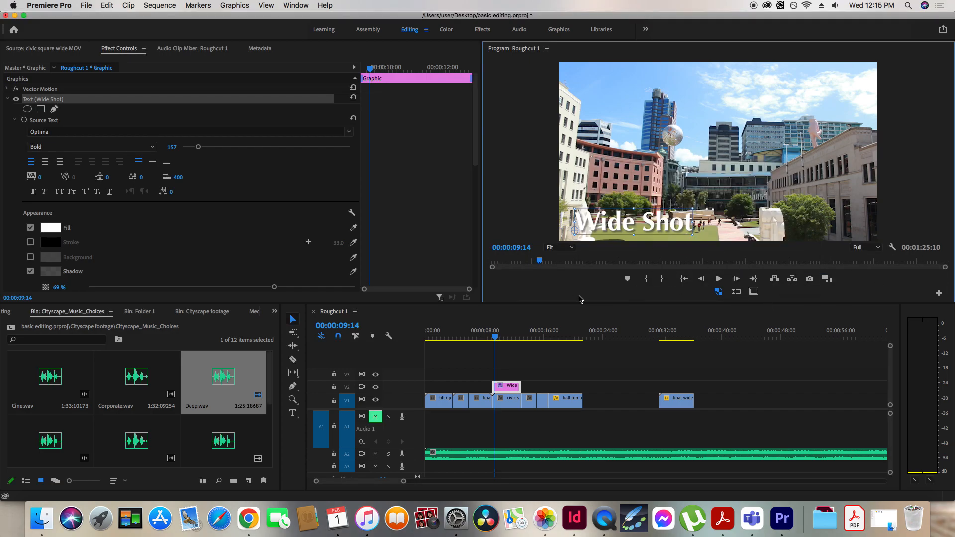
# Step: Play the repositioned Wide Shot title through to the clip's end, and return the playhead to its middle
pyautogui.moveTo(496, 338); pyautogui.dragTo(498, 340)
pyautogui.press('space')
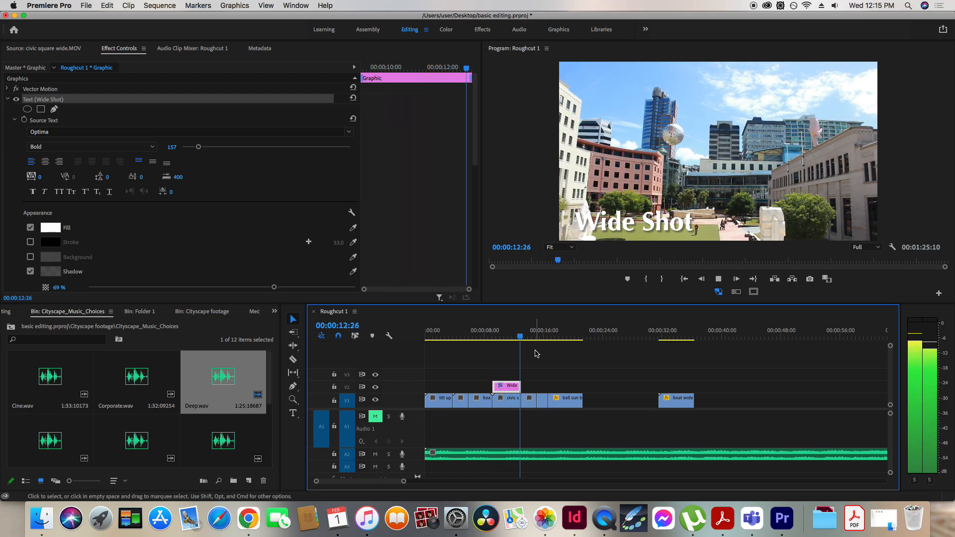
pyautogui.press('space')
pyautogui.moveTo(513, 338); pyautogui.dragTo(508, 340)
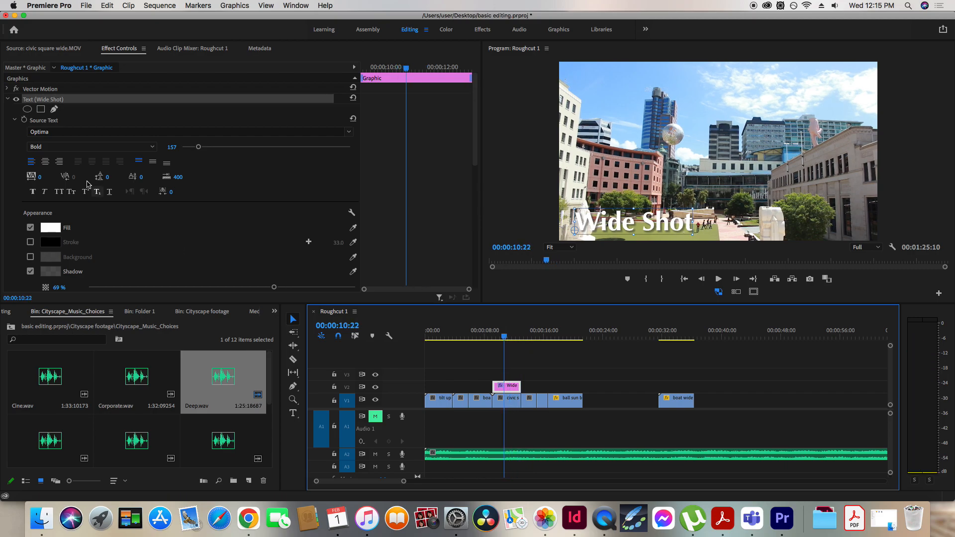
# Step: Collapse the Source Text settings and the whole Text (Wide Shot) group of the title's effects
pyautogui.click(14, 121)
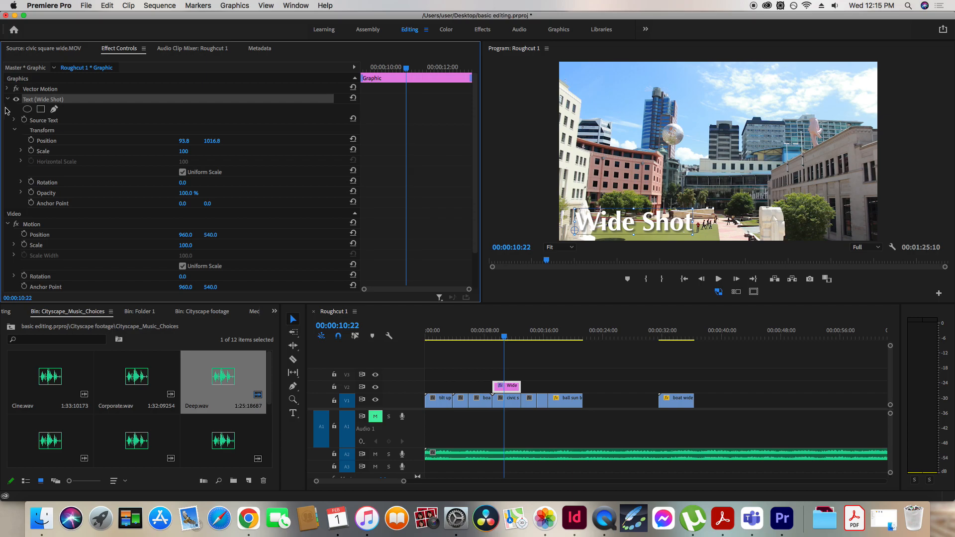
pyautogui.click(7, 99)
pyautogui.click(328, 290)
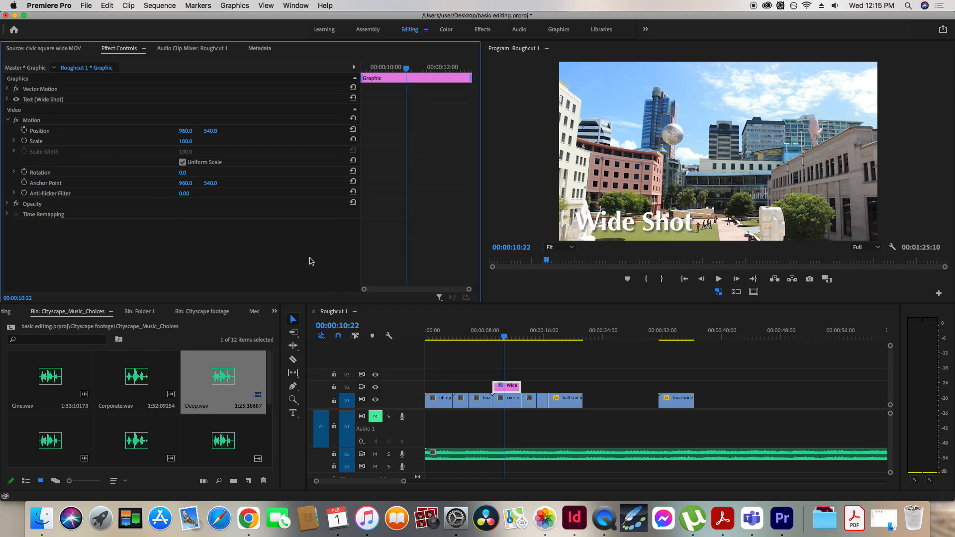